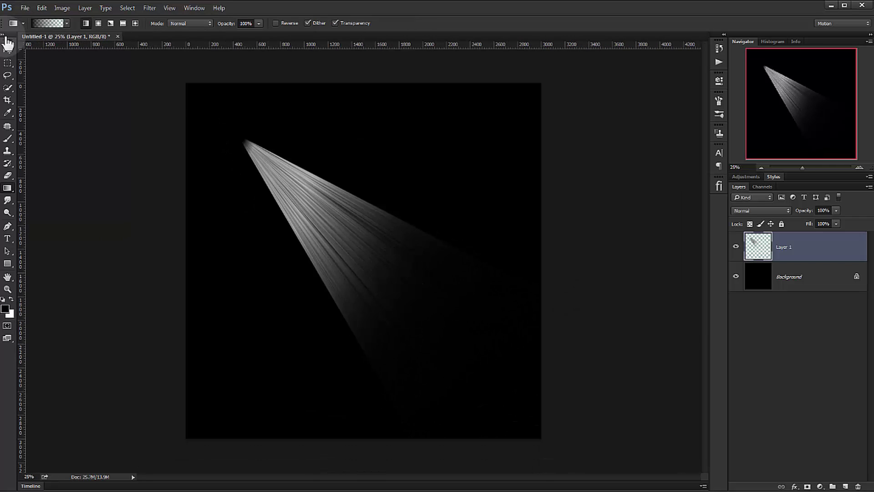
Keep the beam in its original position, select its layer, and show the rulers
{"action": "key", "text": "v"}
{"action": "left_click_drag", "start_coordinate": [337, 183], "coordinate": [278, 125]}
{"action": "key", "text": "ctrl+z"}
{"action": "left_click", "coordinate": [830, 254]}
{"action": "key", "text": "ctrl+r"}
{"action": "scroll", "coordinate": [331, 217], "scroll_direction": "up", "scroll_amount": 1}
{"action": "left_click", "coordinate": [331, 216]}
{"action": "scroll", "coordinate": [331, 217], "scroll_direction": "down", "scroll_amount": 1}
Convert Layer 1 to a smart object and define its contents as brush preset 'Light 3'
{"action": "right_click", "coordinate": [828, 249]}
{"action": "left_click", "coordinate": [797, 266]}
{"action": "double_click", "coordinate": [759, 245]}
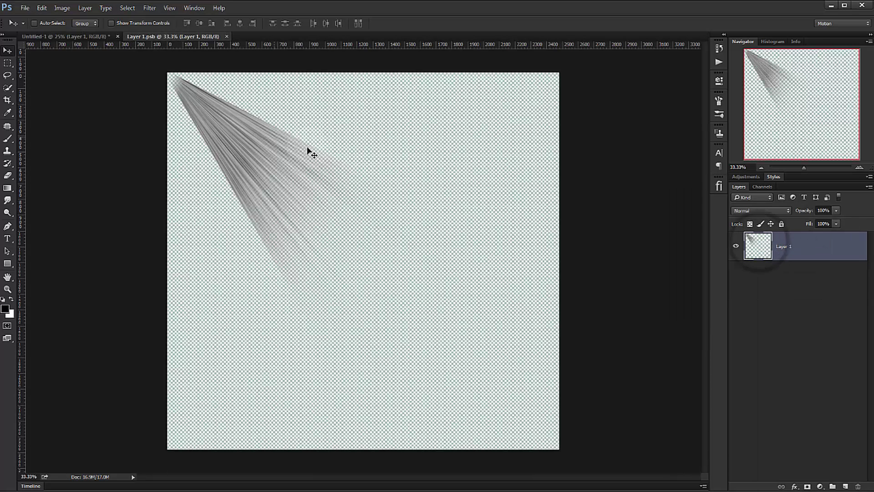
{"action": "left_click", "coordinate": [41, 8]}
{"action": "left_click", "coordinate": [87, 234]}
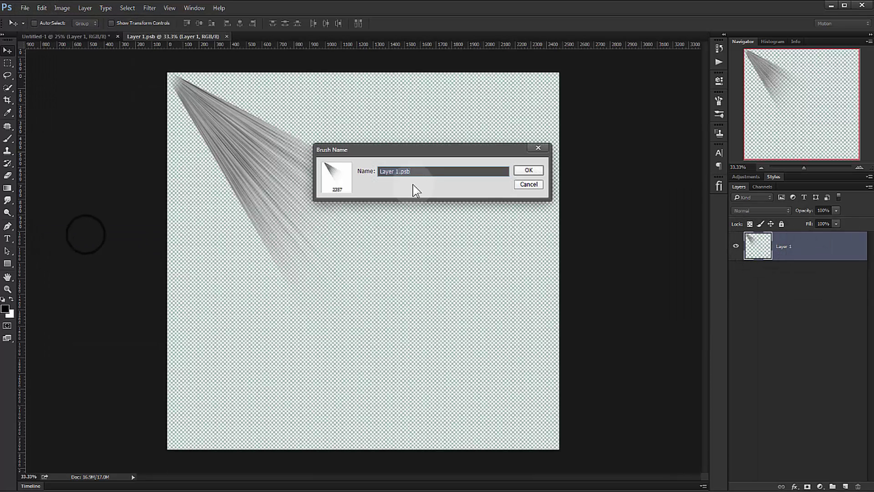
{"action": "type", "text": "Light 3"}
{"action": "key", "text": "Return"}
Back in Untitled-1, add a new layer, hide Layer 1, and select the Brush tool
{"action": "left_click", "coordinate": [68, 36]}
{"action": "left_click", "coordinate": [845, 486]}
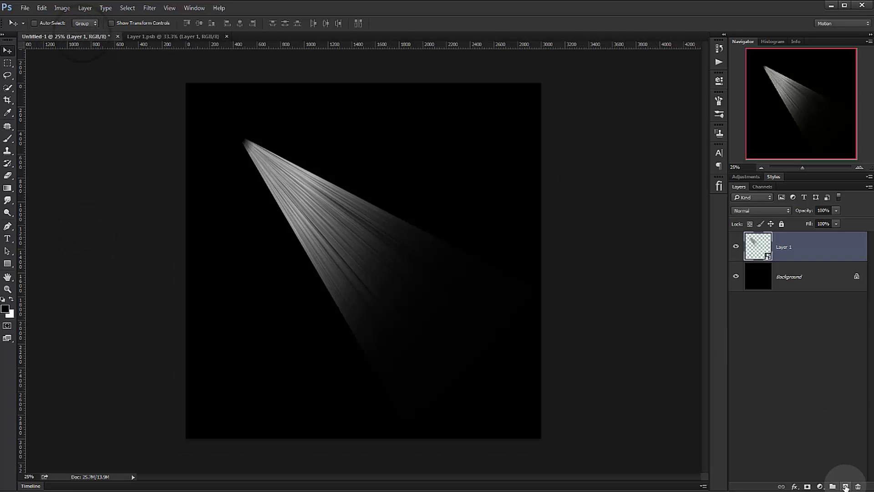
{"action": "left_click", "coordinate": [736, 276]}
{"action": "left_click", "coordinate": [8, 139]}
Pick the Light 3 brush, adjust its size, and stamp the beam at the canvas's top-left corner
{"action": "right_click", "coordinate": [375, 199]}
{"action": "scroll", "coordinate": [550, 285], "scroll_direction": "down", "scroll_amount": 1}
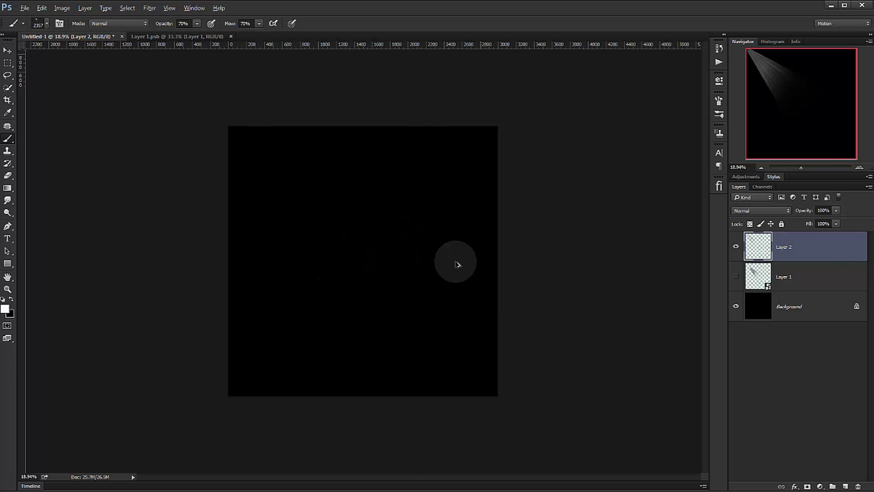
{"action": "key", "text": "bracketright"}
{"action": "key", "text": "bracketright"}
{"action": "key", "text": "bracketright"}
{"action": "left_click", "coordinate": [354, 254]}
{"action": "key", "text": "ctrl+z"}
{"action": "key", "text": "bracketleft"}
{"action": "left_click", "coordinate": [347, 240]}
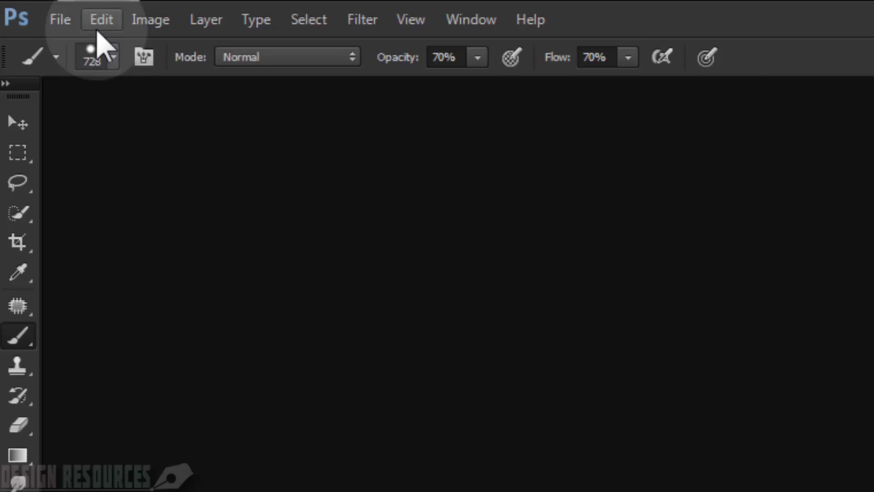
Create a 3000 × 3000 px, 72 ppi document and fill its background with black
{"action": "left_click", "coordinate": [32, 9]}
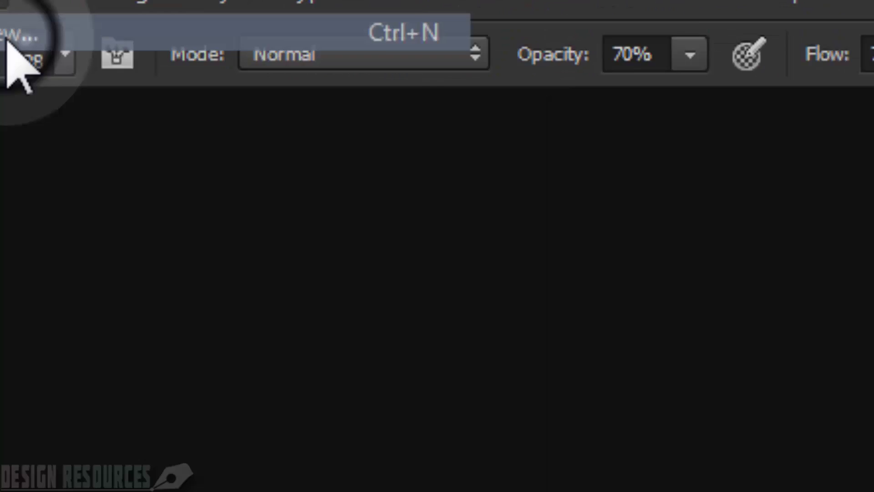
{"action": "left_click", "coordinate": [7, 40]}
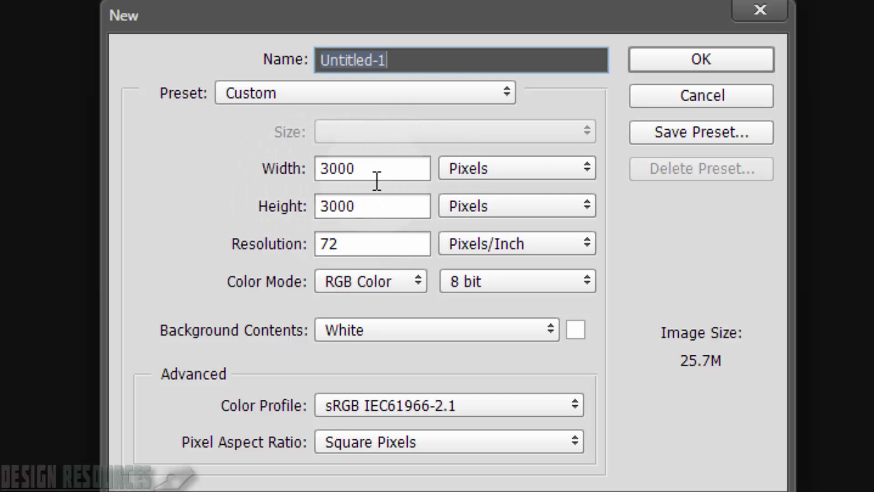
{"action": "left_click", "coordinate": [704, 60]}
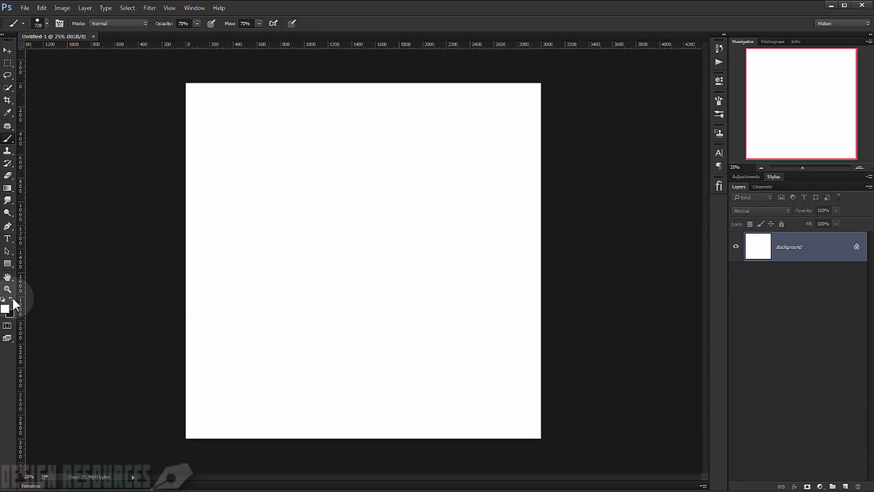
{"action": "left_click", "coordinate": [11, 298]}
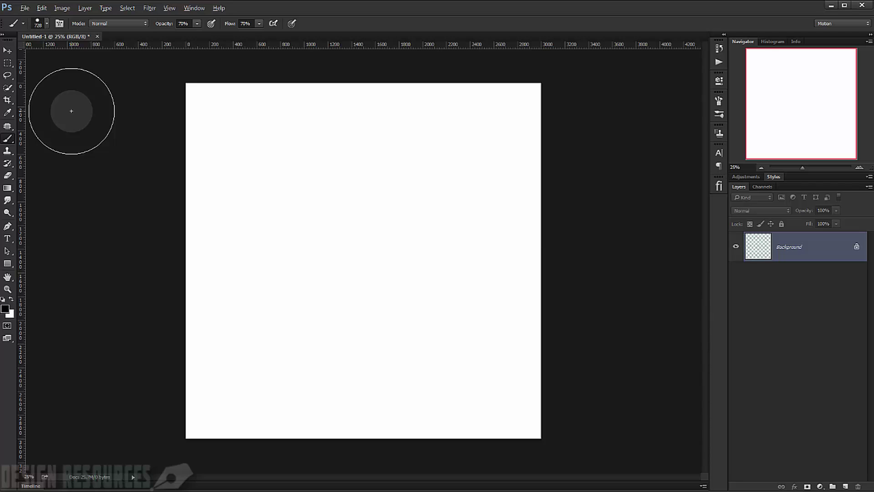
{"action": "key", "text": "alt+BackSpace"}
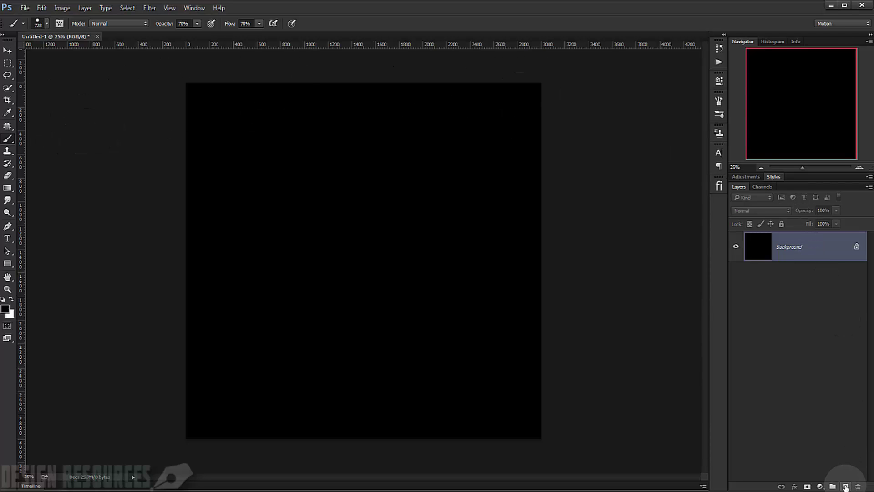
Add a new layer and select a tall rectangle in the canvas middle
{"action": "left_click", "coordinate": [845, 486]}
{"action": "right_click", "coordinate": [359, 187]}
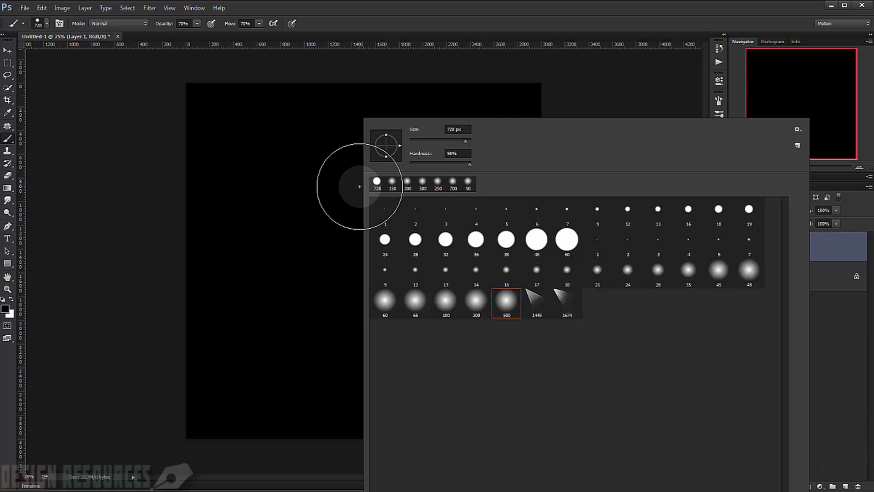
{"action": "left_click", "coordinate": [586, 9]}
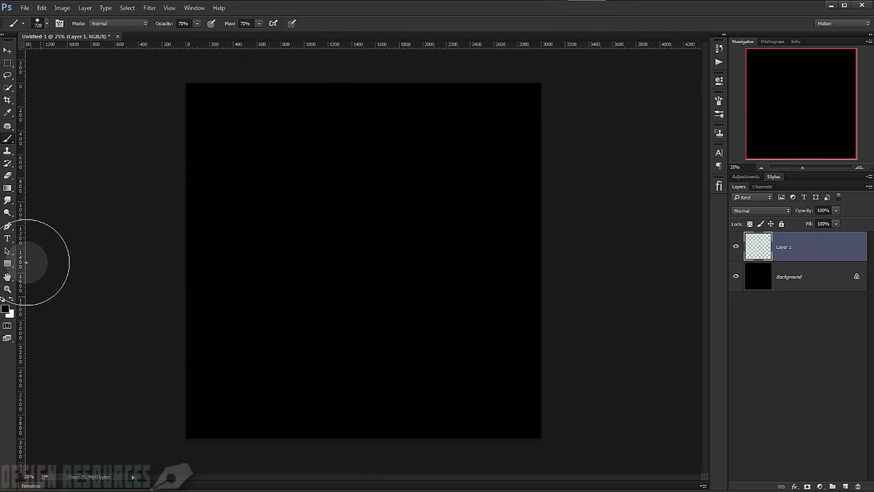
{"action": "left_click", "coordinate": [7, 66]}
{"action": "left_click", "coordinate": [24, 65]}
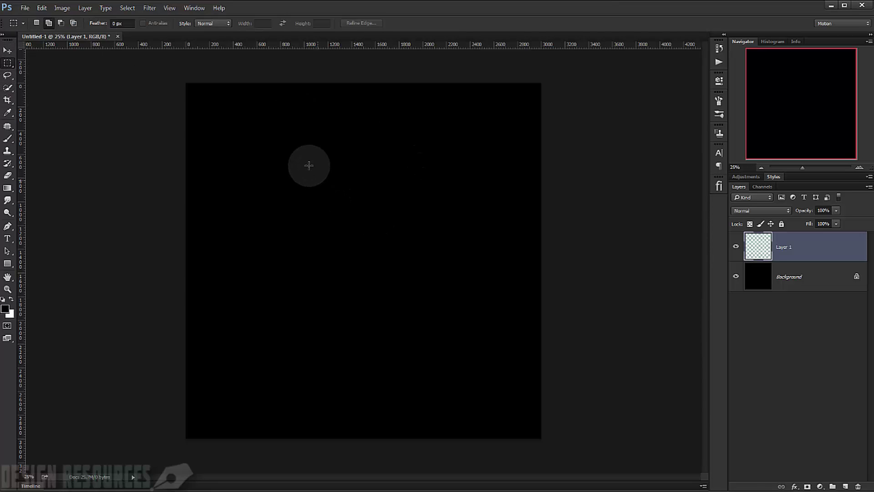
{"action": "left_click_drag", "start_coordinate": [301, 147], "coordinate": [442, 395]}
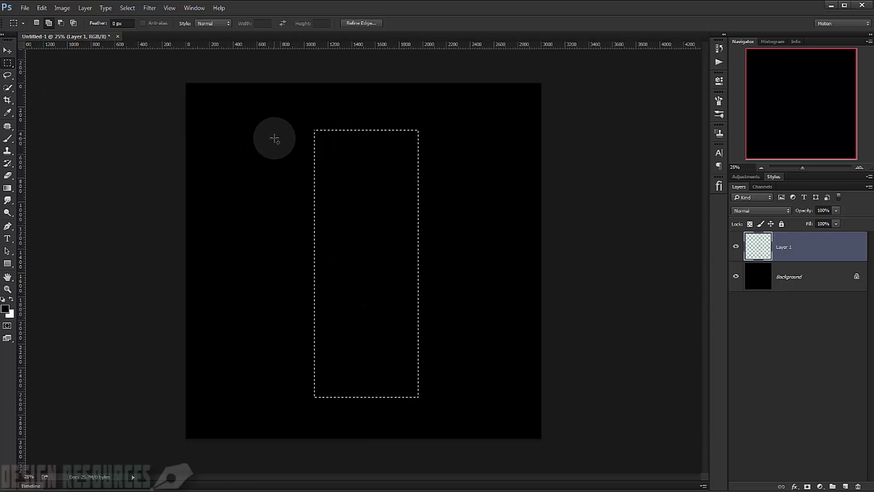
Fill the rectangular selection with 50% Gray
{"action": "key", "text": "shift+F5"}
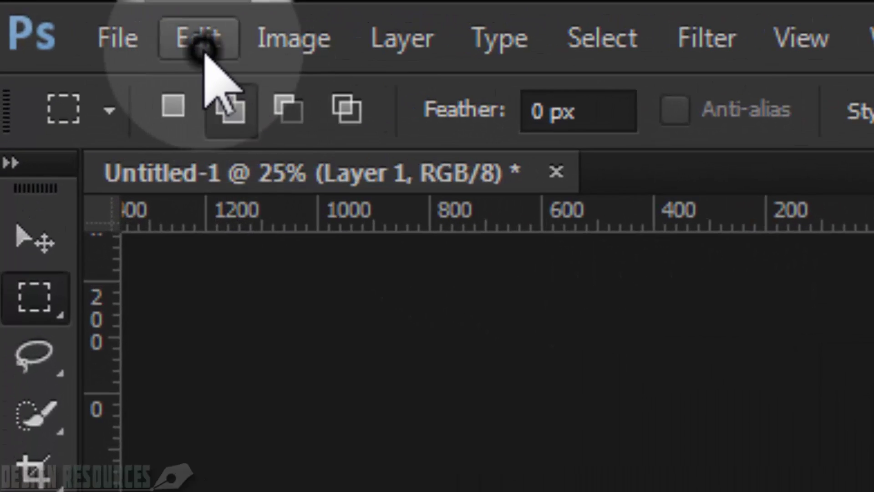
{"action": "left_click", "coordinate": [173, 35]}
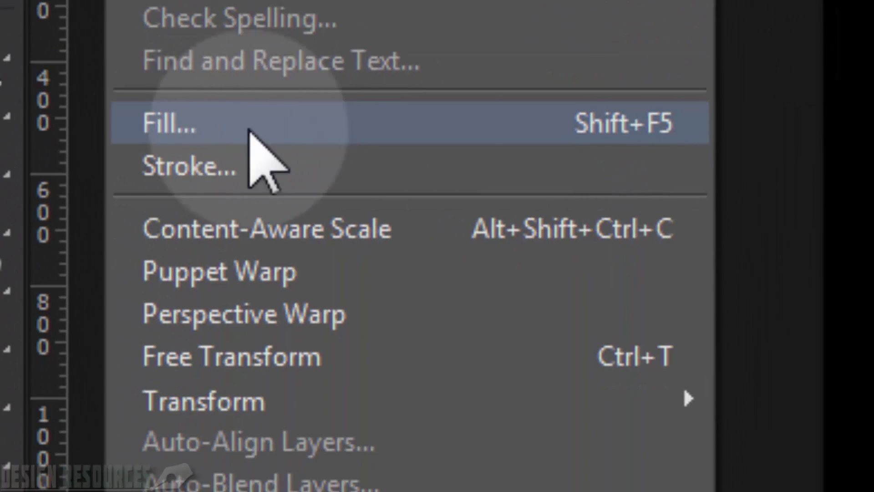
{"action": "left_click", "coordinate": [250, 131]}
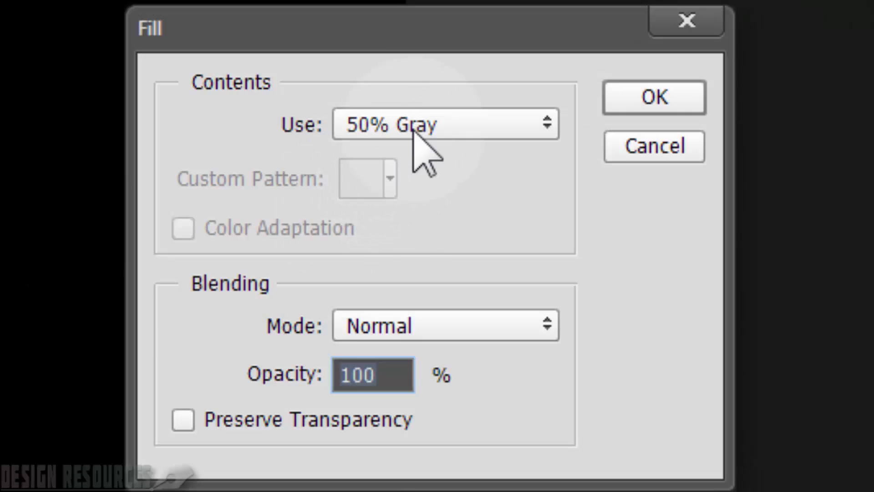
{"action": "left_click", "coordinate": [410, 124]}
{"action": "left_click", "coordinate": [372, 361]}
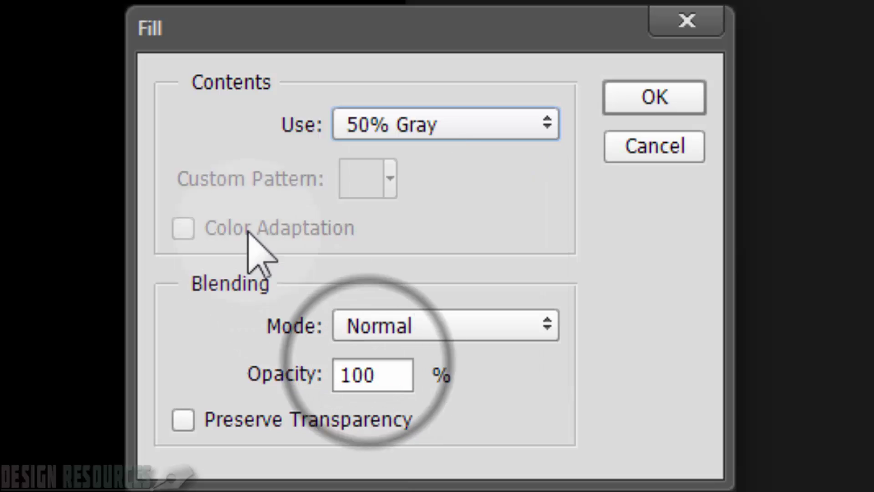
{"action": "left_click", "coordinate": [656, 102]}
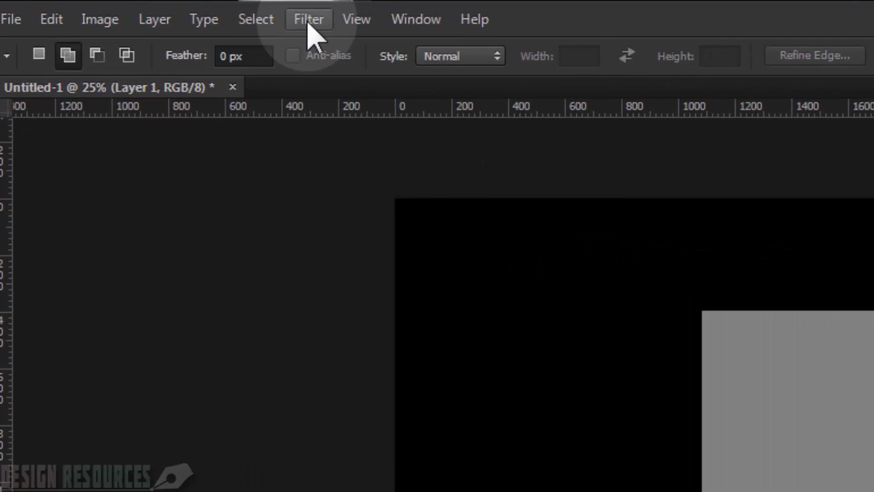
Open the Fibers filter, try strength about 35 and variance 4, and zoom the preview out
{"action": "left_click", "coordinate": [150, 9]}
{"action": "mouse_move", "coordinate": [390, 357]}
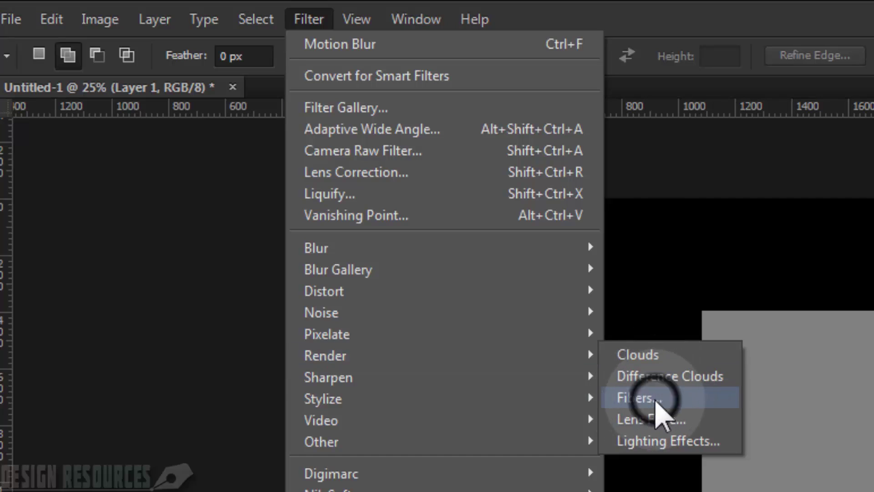
{"action": "left_click", "coordinate": [637, 398]}
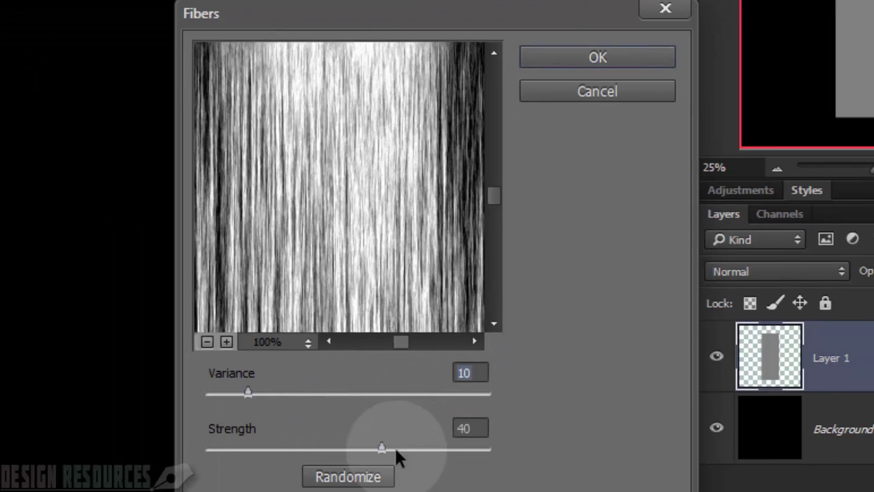
{"action": "left_click", "coordinate": [479, 203]}
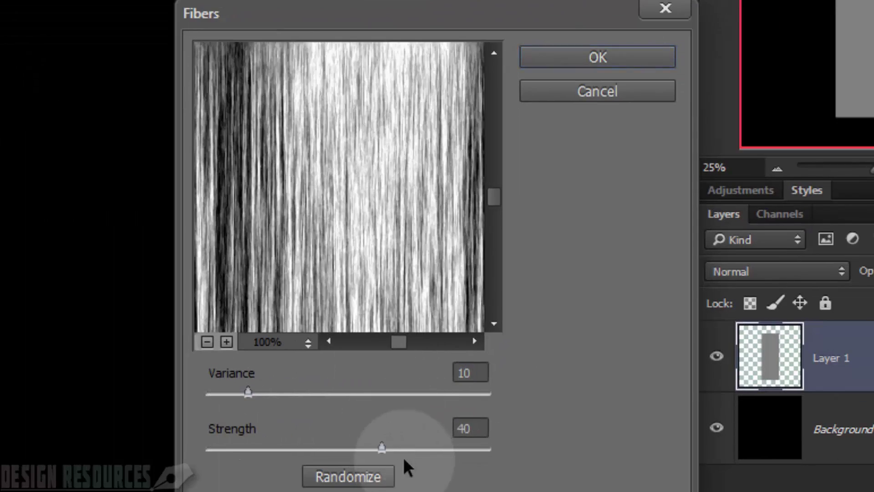
{"action": "left_click_drag", "start_coordinate": [381, 448], "coordinate": [354, 452]}
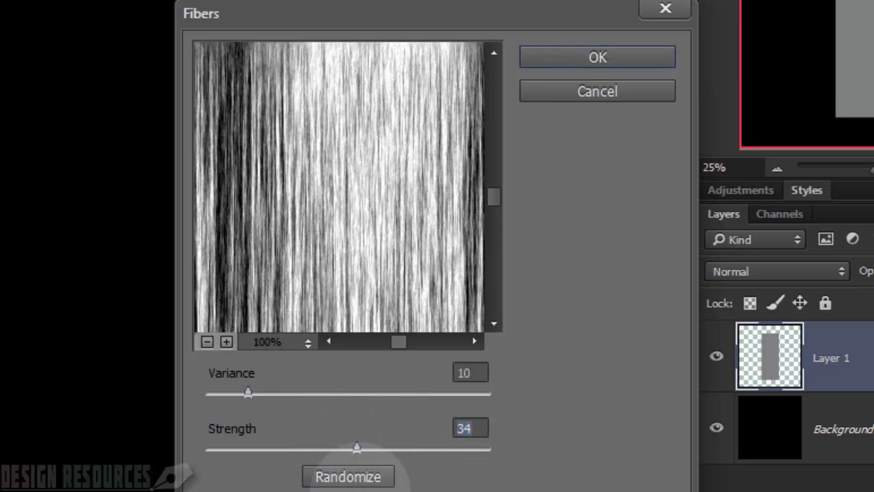
{"action": "left_click_drag", "start_coordinate": [248, 392], "coordinate": [222, 393]}
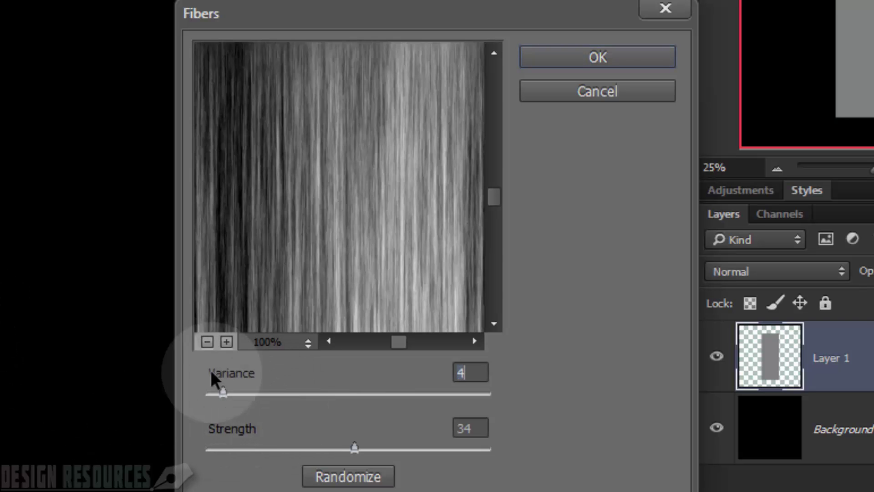
{"action": "left_click", "coordinate": [207, 342]}
{"action": "left_click", "coordinate": [206, 342]}
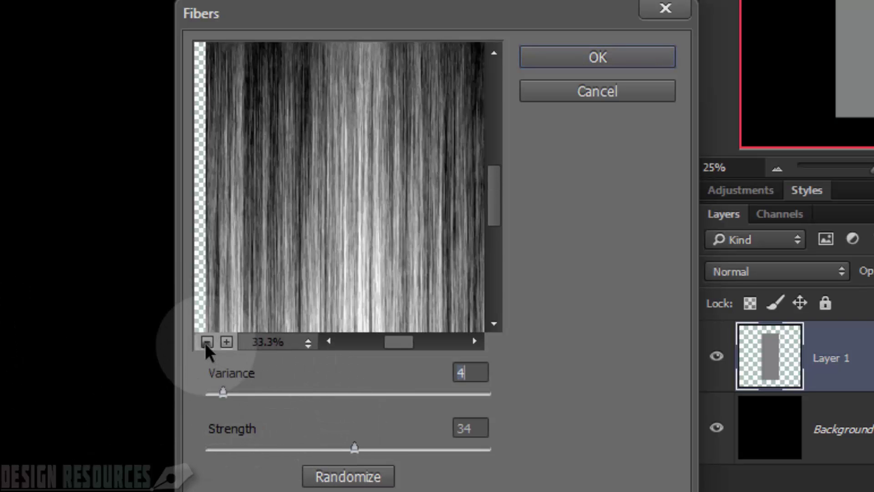
{"action": "left_click", "coordinate": [207, 343]}
{"action": "left_click", "coordinate": [207, 343]}
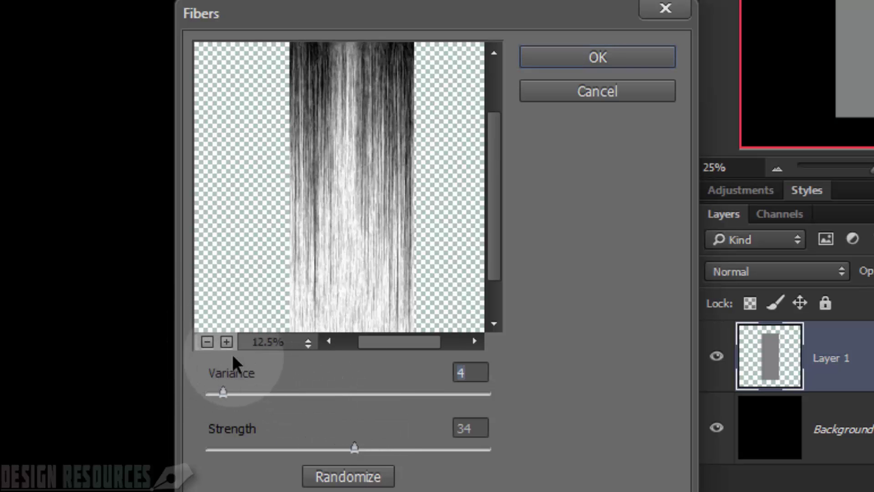
Randomize the fiber pattern several times, then set variance 9 and strength 39
{"action": "left_click", "coordinate": [345, 475]}
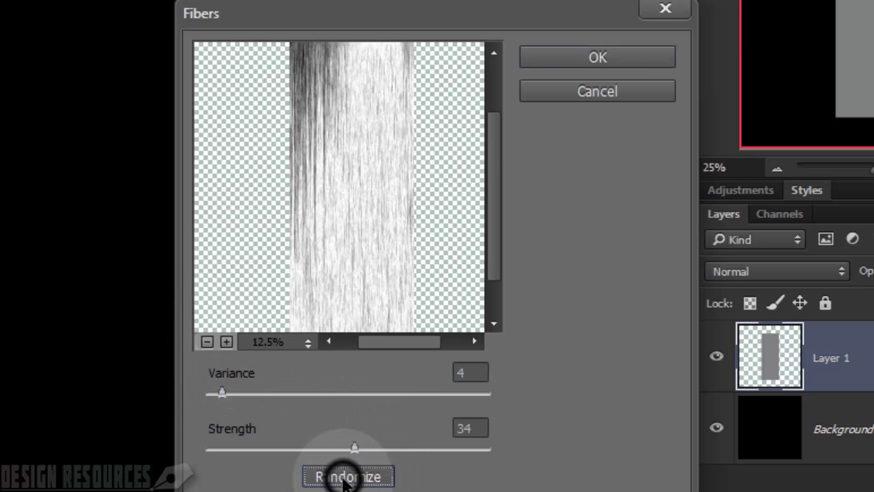
{"action": "left_click", "coordinate": [345, 482]}
{"action": "left_click", "coordinate": [343, 481]}
{"action": "left_click", "coordinate": [343, 481]}
{"action": "left_click", "coordinate": [341, 481]}
{"action": "left_click", "coordinate": [342, 479]}
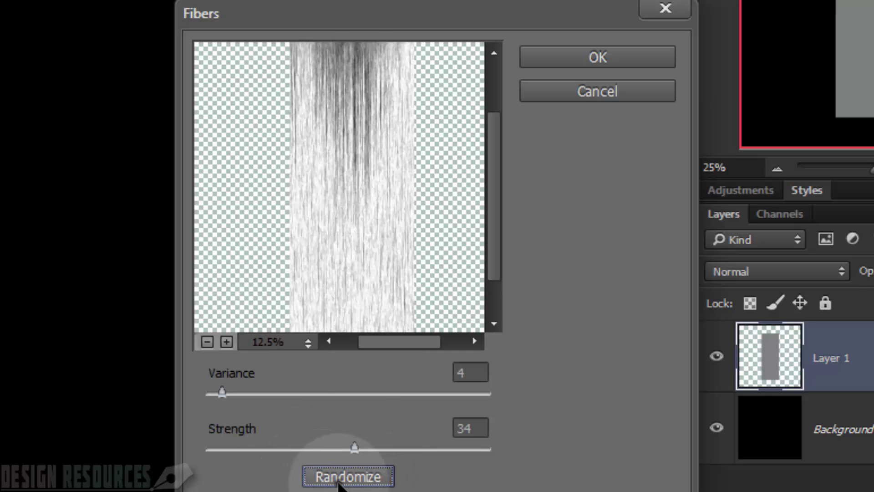
{"action": "left_click", "coordinate": [339, 484]}
{"action": "left_click", "coordinate": [340, 484]}
{"action": "left_click", "coordinate": [341, 486]}
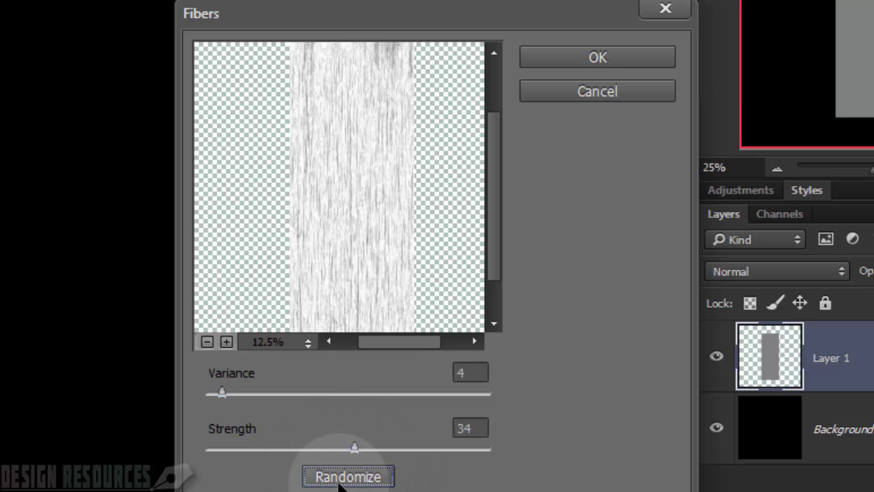
{"action": "mouse_move", "coordinate": [222, 392]}
{"action": "left_mouse_down"}
{"action": "mouse_move", "coordinate": [243, 393]}
{"action": "mouse_move", "coordinate": [231, 393]}
{"action": "left_mouse_up"}
{"action": "left_click_drag", "start_coordinate": [354, 449], "coordinate": [376, 449]}
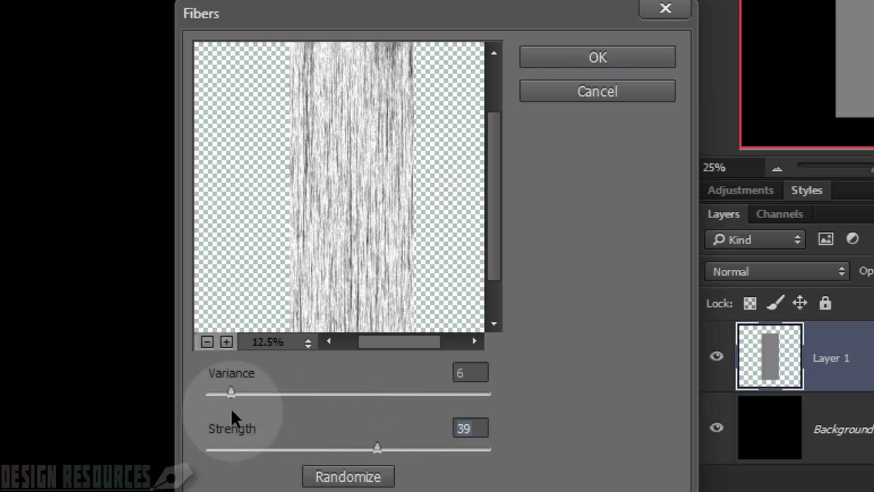
Randomize more fiber patterns and raise the variance to 10
{"action": "left_click", "coordinate": [352, 478]}
{"action": "left_click", "coordinate": [354, 481]}
{"action": "left_click", "coordinate": [355, 480]}
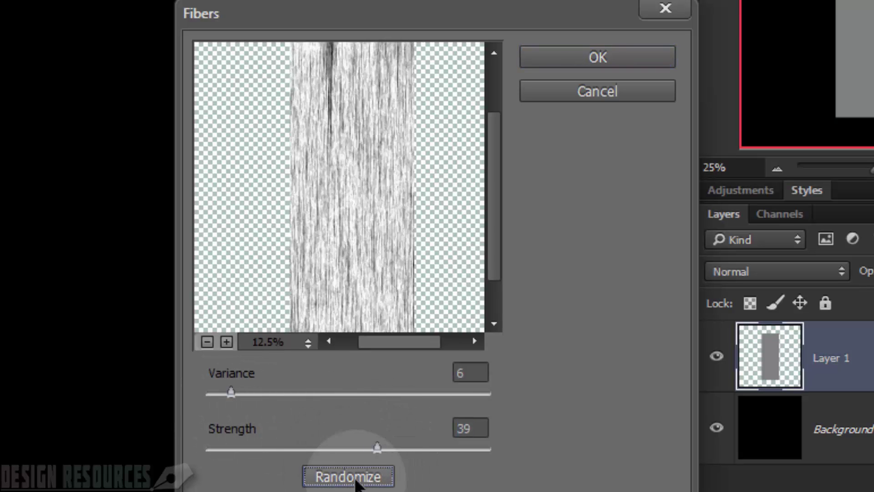
{"action": "left_click", "coordinate": [355, 480]}
{"action": "left_click", "coordinate": [355, 480]}
{"action": "left_click", "coordinate": [356, 481]}
{"action": "left_click", "coordinate": [357, 481]}
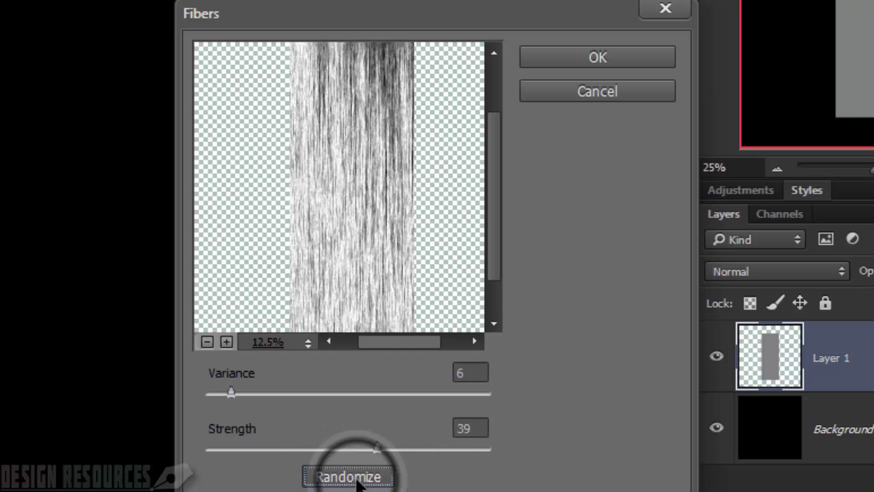
{"action": "left_click", "coordinate": [358, 483]}
{"action": "left_click_drag", "start_coordinate": [232, 393], "coordinate": [250, 397]}
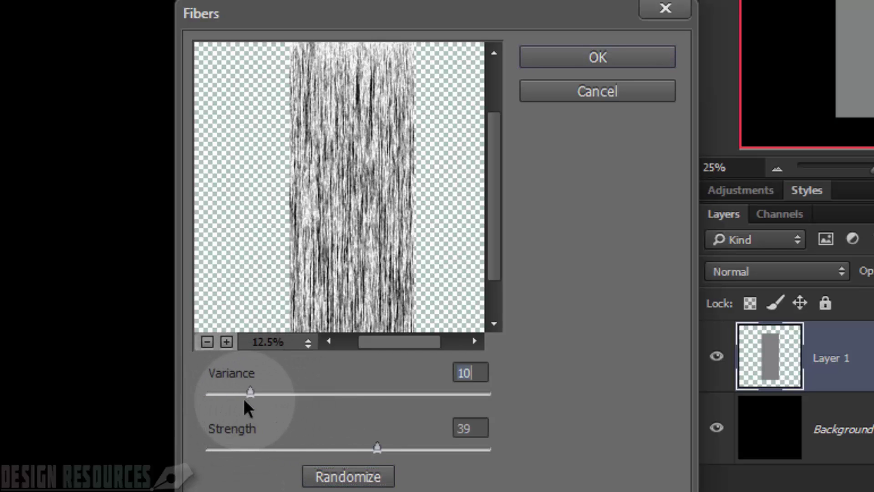
Set the Fibers variance to 6 and apply the filter to the layer
{"action": "type", "text": "6"}
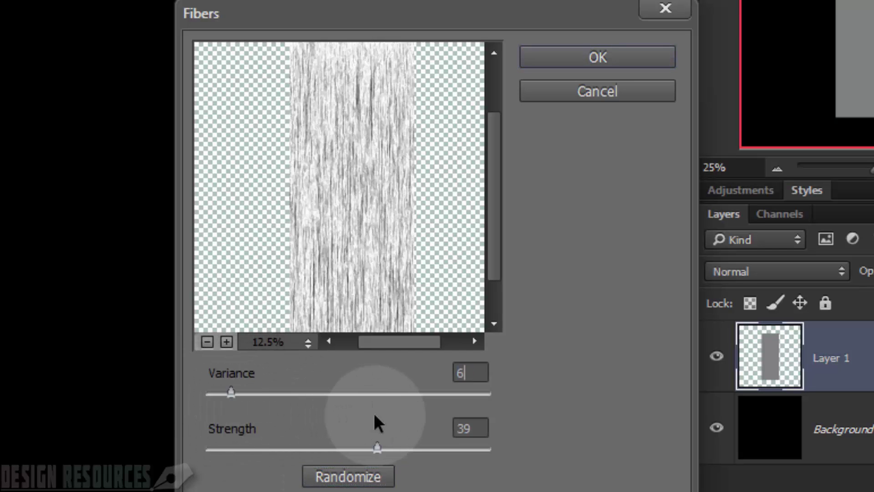
{"action": "left_click", "coordinate": [593, 59]}
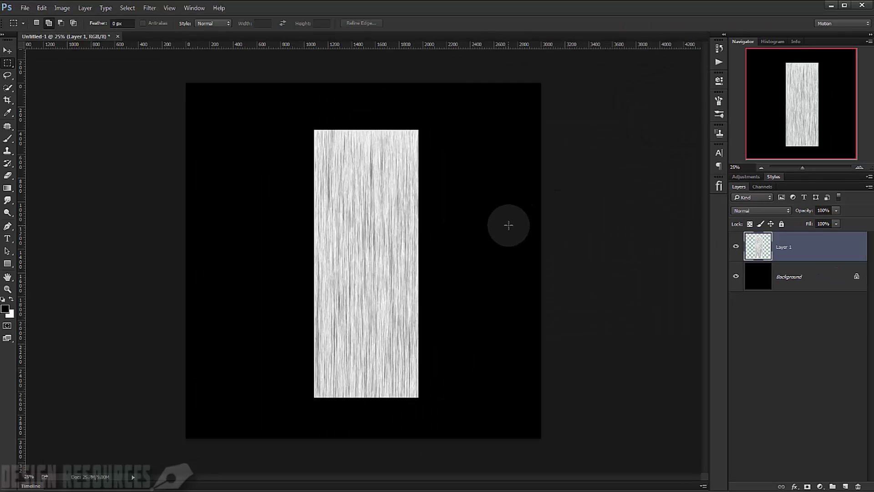
{"action": "left_click_drag", "start_coordinate": [306, 246], "coordinate": [377, 219]}
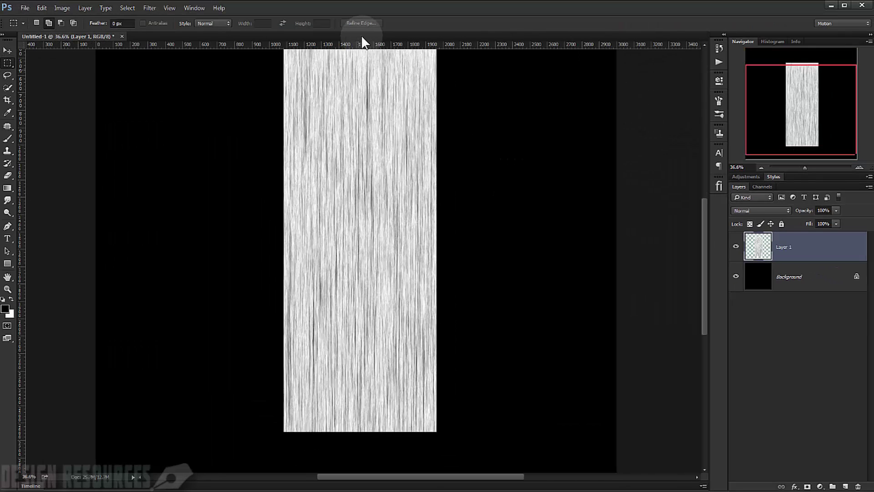
{"action": "scroll", "coordinate": [386, 224], "scroll_direction": "down", "scroll_amount": 2}
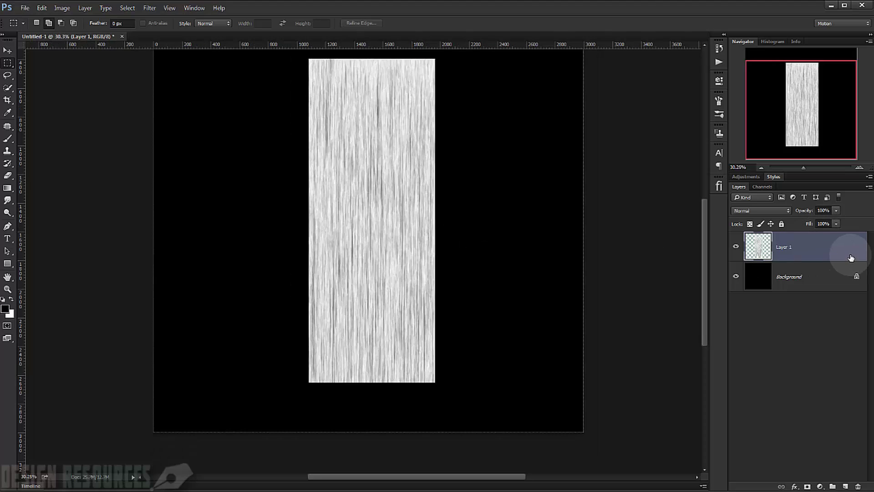
Apply Levels with black input 87 and midtones 0.51 to darken the fibers
{"action": "key", "text": "ctrl+l"}
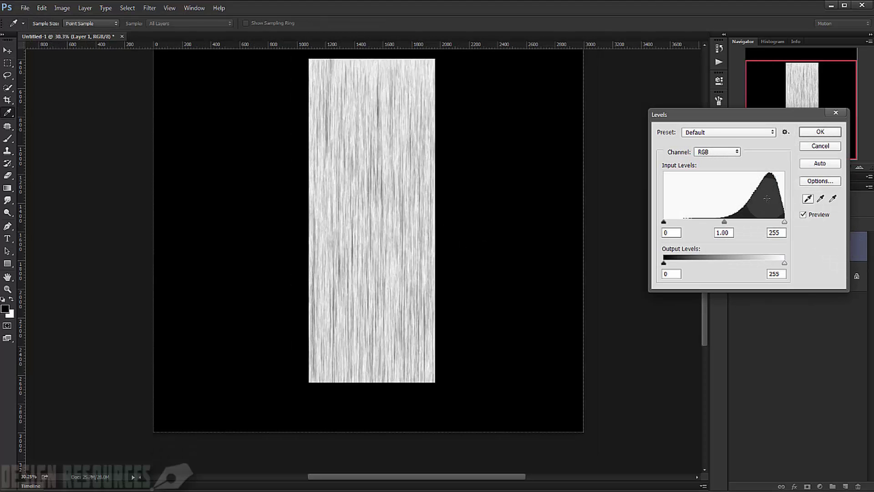
{"action": "left_click_drag", "start_coordinate": [665, 222], "coordinate": [683, 223]}
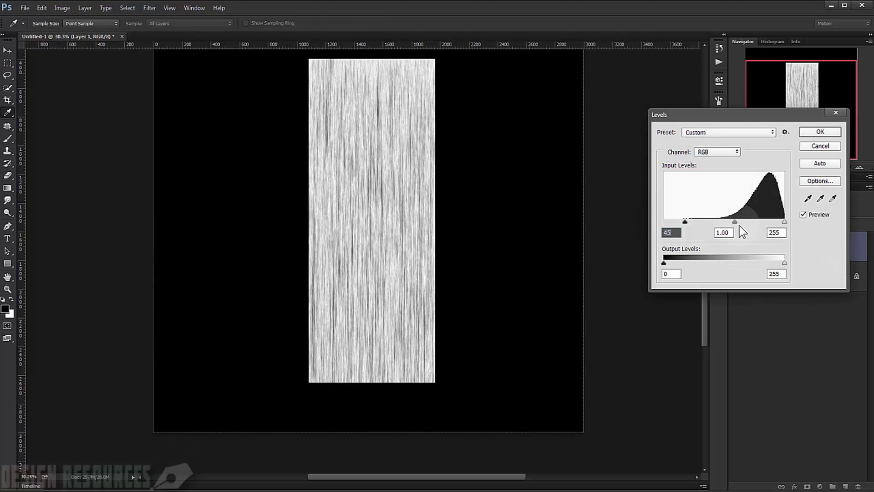
{"action": "left_click_drag", "start_coordinate": [744, 224], "coordinate": [754, 222]}
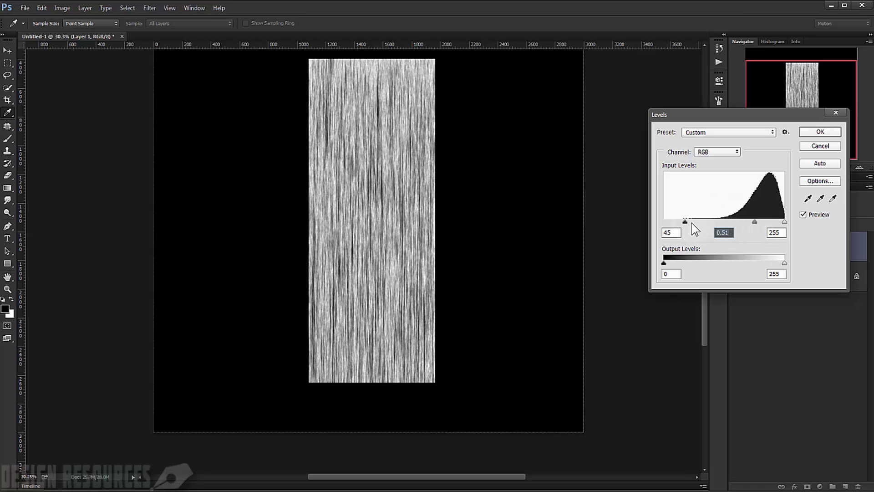
{"action": "left_click_drag", "start_coordinate": [690, 223], "coordinate": [705, 222]}
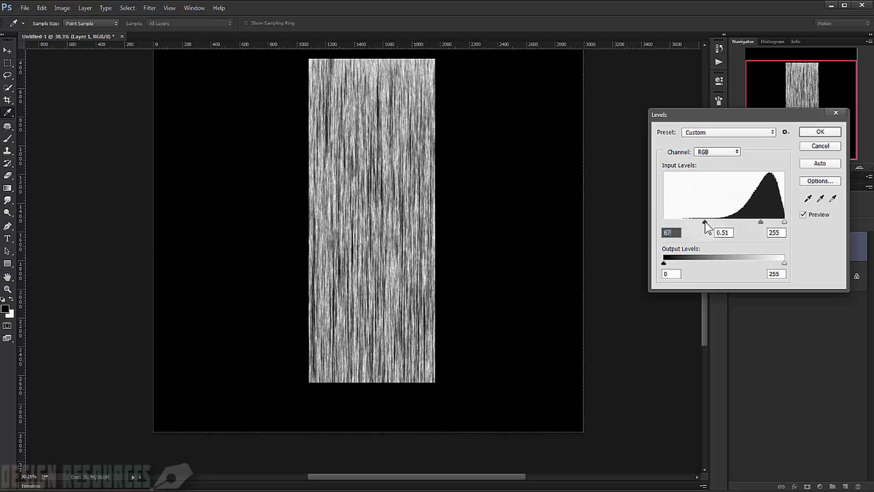
{"action": "left_click", "coordinate": [820, 132]}
{"action": "key", "text": "m"}
{"action": "scroll", "coordinate": [380, 223], "scroll_direction": "up", "scroll_amount": 3}
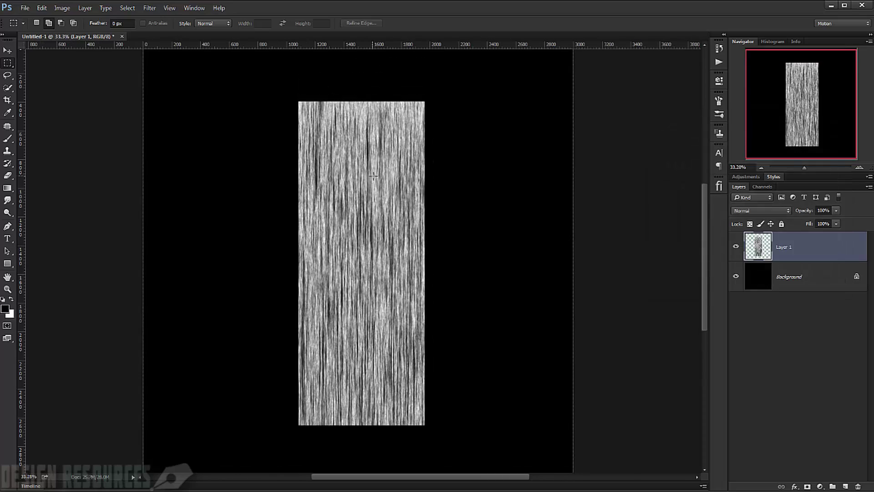
{"action": "scroll", "coordinate": [379, 223], "scroll_direction": "down", "scroll_amount": 1}
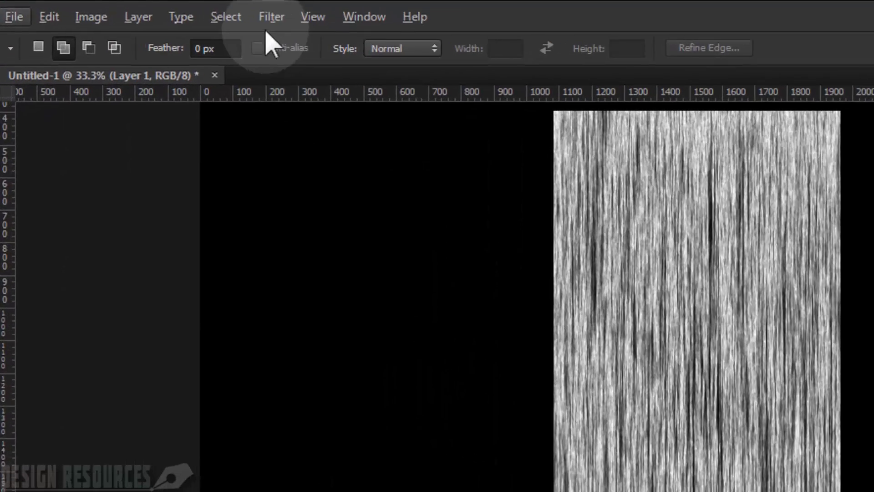
Open the Filter menu's Blur submenu to apply Motion Blur to Layer 1
{"action": "left_click", "coordinate": [149, 9]}
{"action": "mouse_move", "coordinate": [403, 248]}
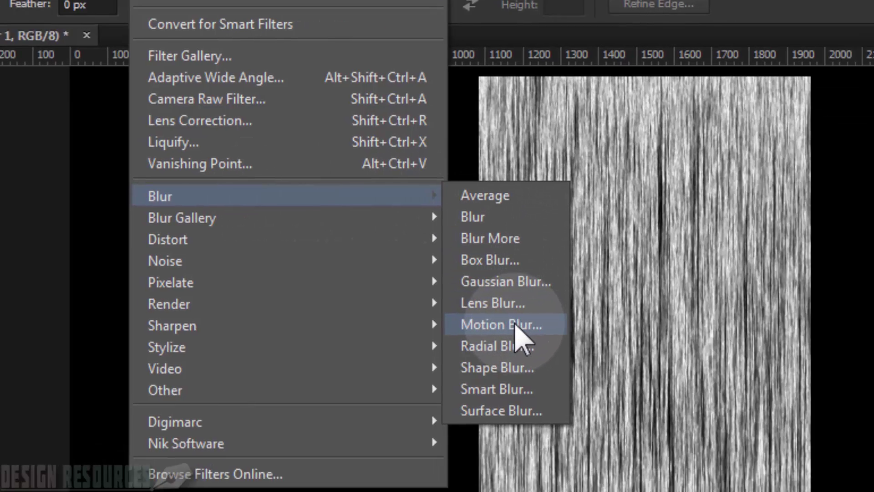
{"action": "left_click", "coordinate": [678, 377]}
{"action": "left_click_drag", "start_coordinate": [325, 140], "coordinate": [325, 249]}
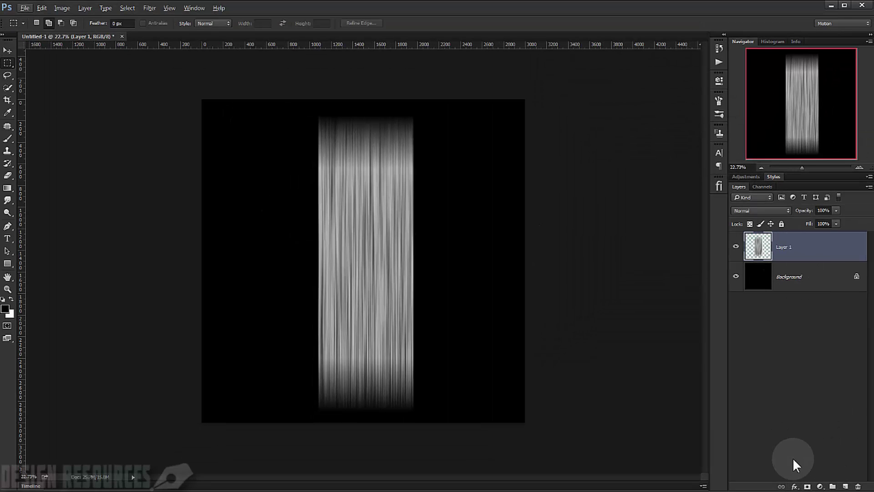
Add a layer mask to Layer 1 and select the Gradient tool with its presets
{"action": "left_click", "coordinate": [807, 486]}
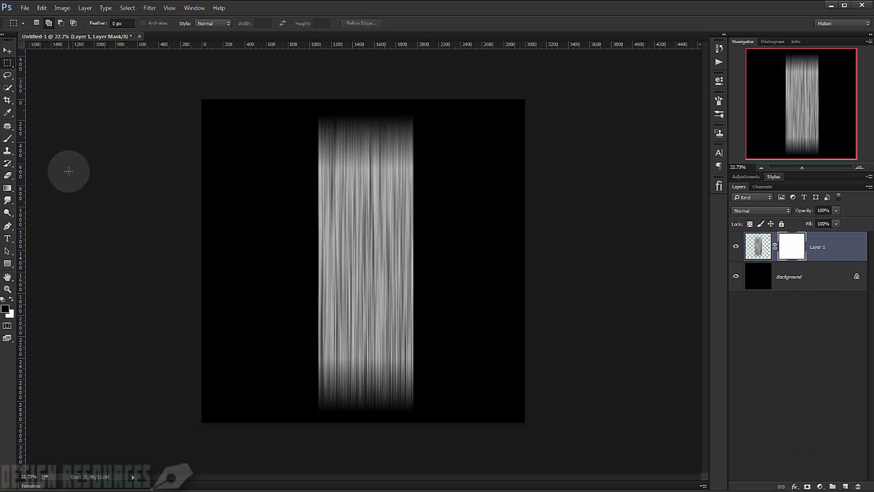
{"action": "left_click", "coordinate": [10, 189]}
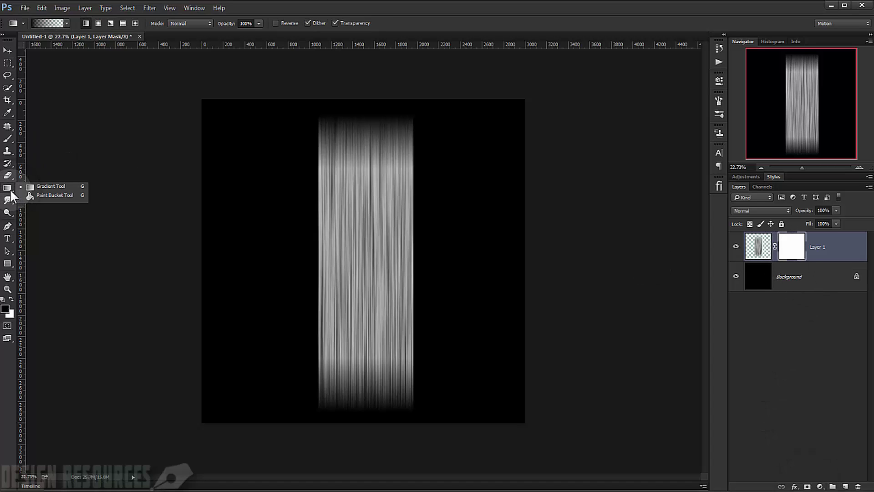
{"action": "left_click", "coordinate": [59, 186]}
{"action": "left_click", "coordinate": [66, 23]}
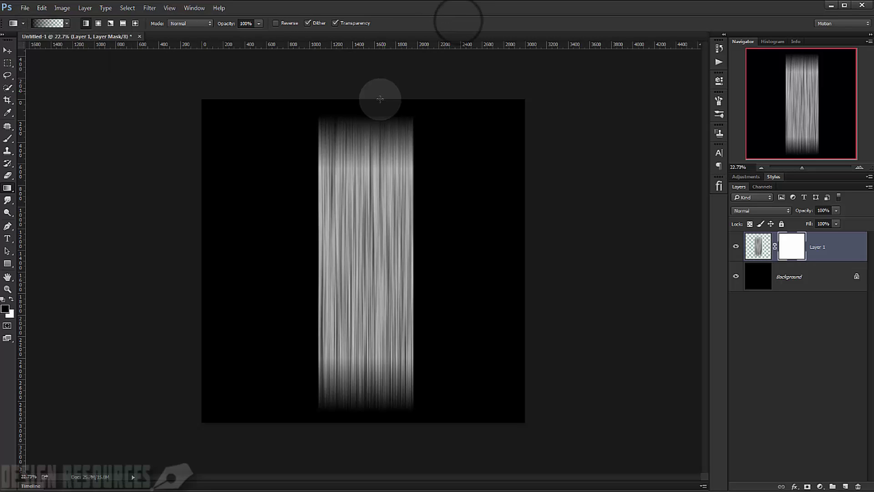
{"action": "scroll", "coordinate": [381, 98], "scroll_direction": "down", "scroll_amount": 1}
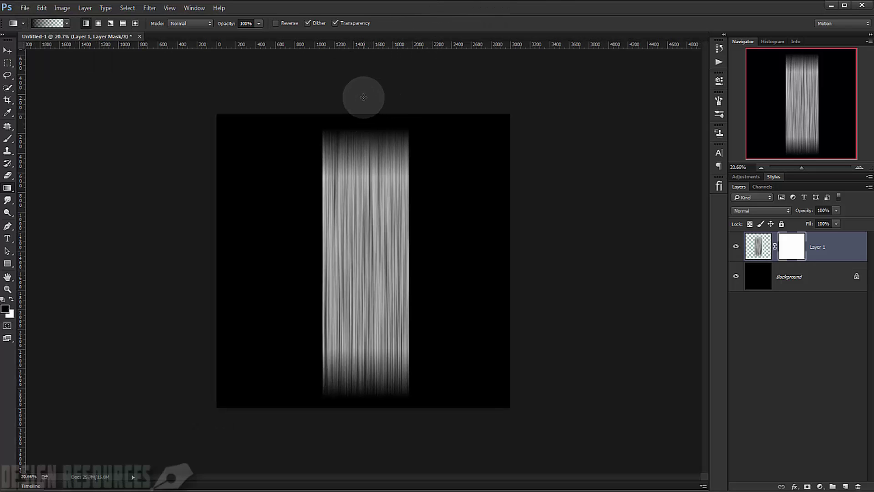
Draw a top-to-bottom gradient on the mask to fade the streaks' top, then open the mask options
{"action": "left_click_drag", "start_coordinate": [363, 66], "coordinate": [358, 190]}
{"action": "left_click_drag", "start_coordinate": [365, 94], "coordinate": [362, 228]}
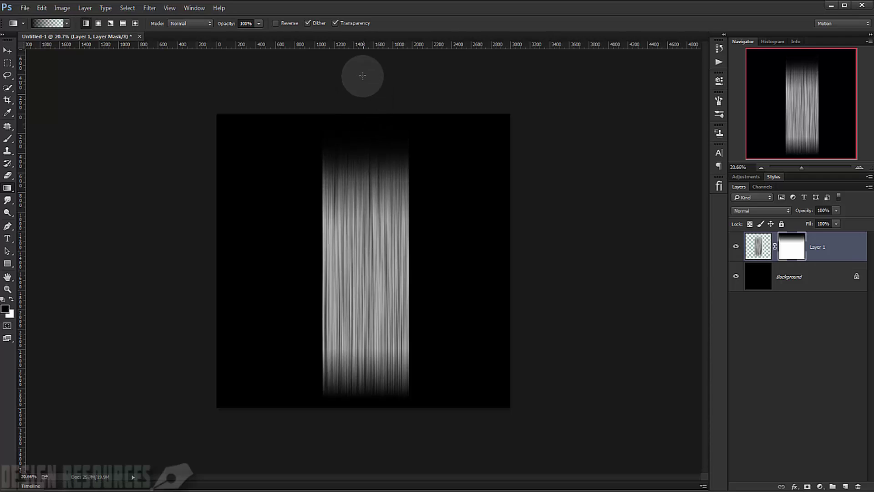
{"action": "left_click_drag", "start_coordinate": [362, 74], "coordinate": [363, 277]}
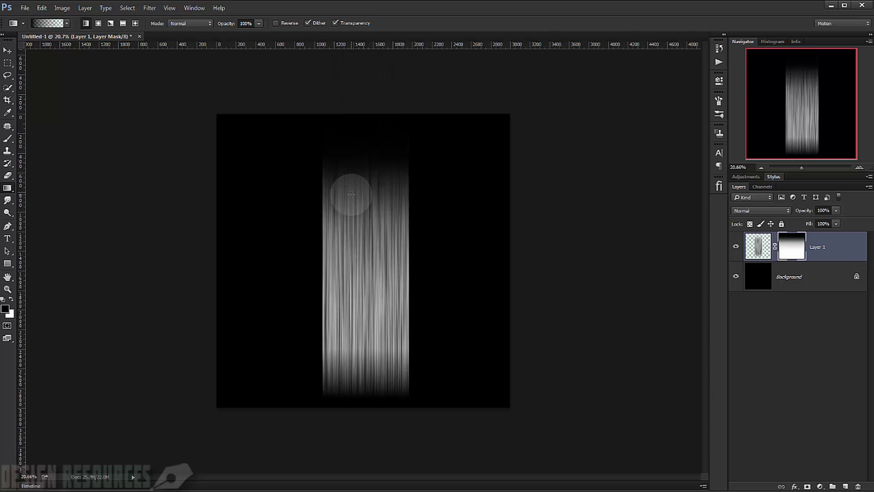
{"action": "key", "text": "ctrl+z"}
{"action": "left_click_drag", "start_coordinate": [357, 78], "coordinate": [361, 230]}
{"action": "scroll", "coordinate": [362, 201], "scroll_direction": "down", "scroll_amount": 1}
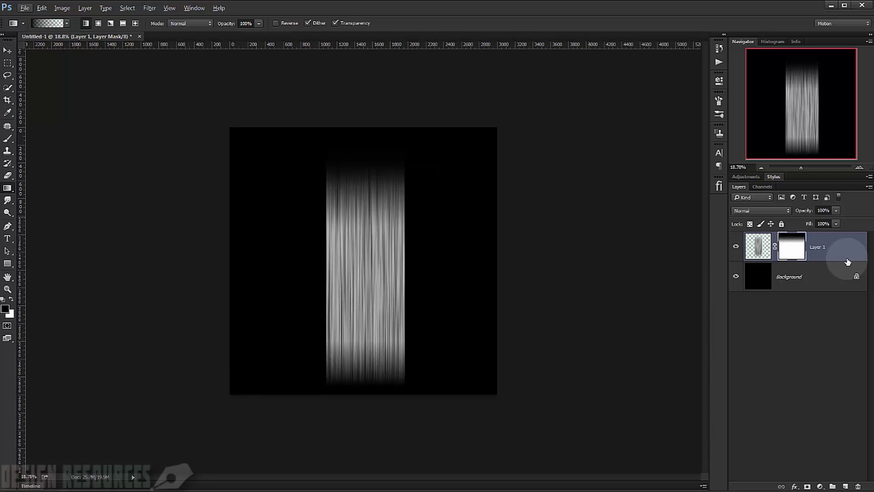
{"action": "right_click", "coordinate": [794, 246]}
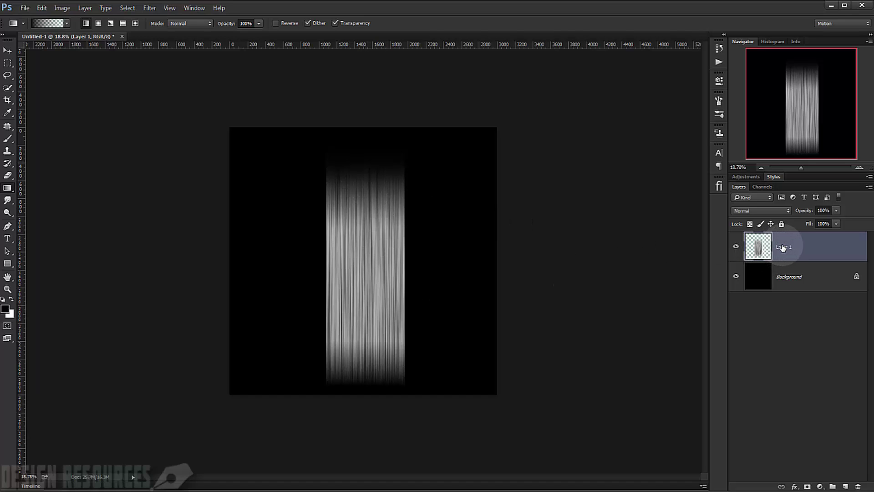
Free-transform the streaks, rotating them to 135° and repositioning the beam
{"action": "key", "text": "ctrl+t"}
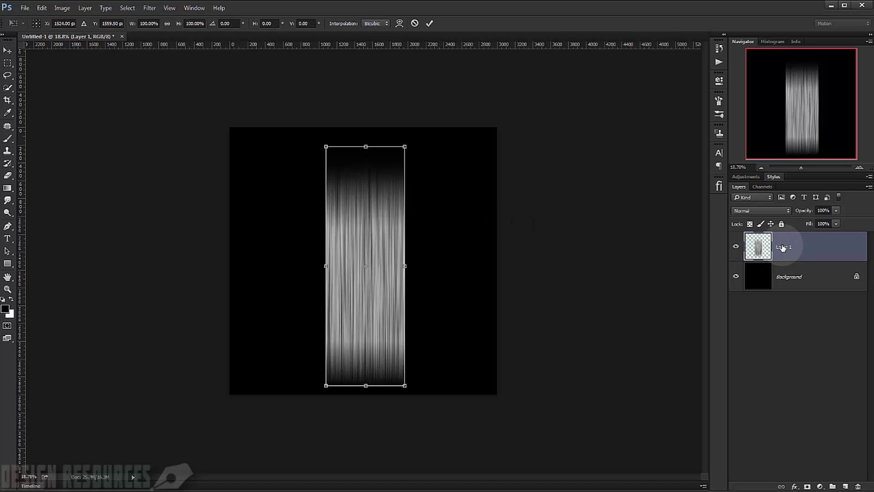
{"action": "left_click_drag", "start_coordinate": [419, 121], "coordinate": [388, 361]}
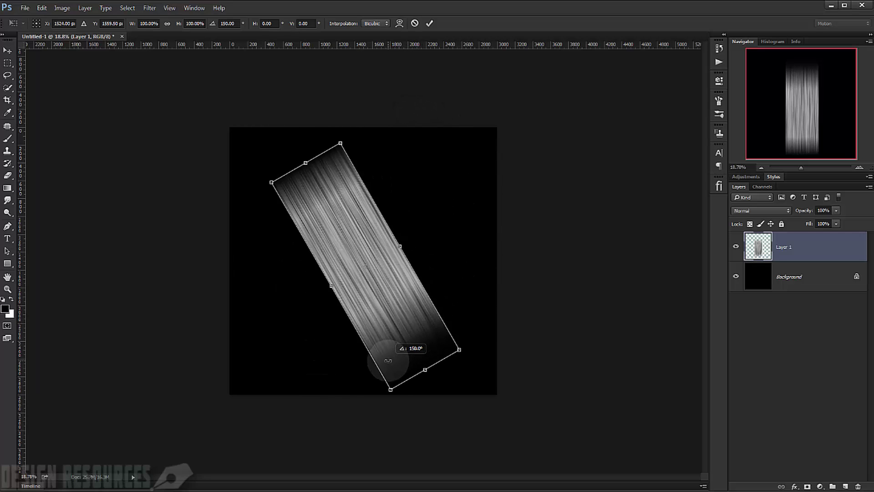
{"action": "left_click_drag", "start_coordinate": [364, 227], "coordinate": [342, 222]}
{"action": "left_click_drag", "start_coordinate": [499, 350], "coordinate": [502, 326]}
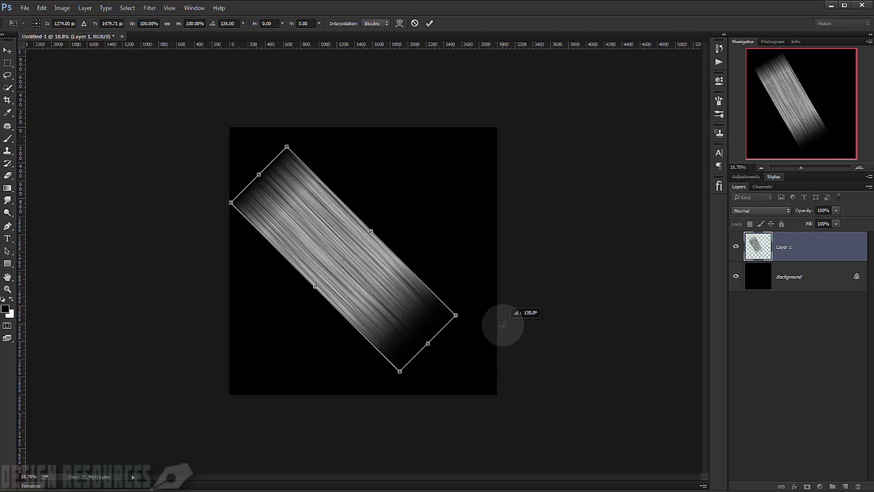
{"action": "left_click_drag", "start_coordinate": [322, 253], "coordinate": [334, 252]}
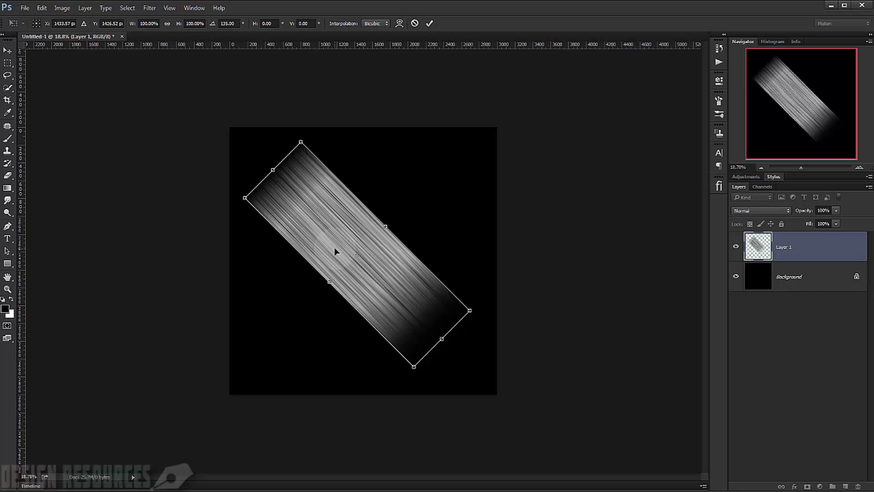
Switch the transform to Perspective and taper the beam's top end
{"action": "right_click", "coordinate": [330, 225]}
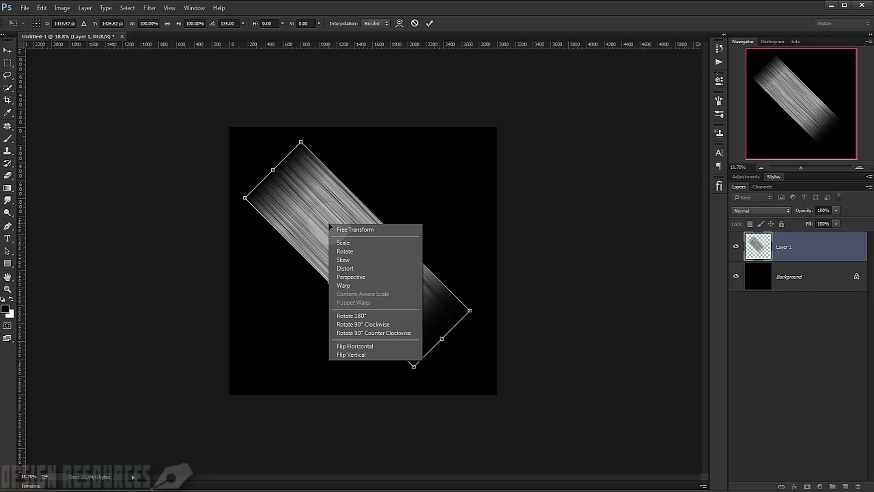
{"action": "left_click", "coordinate": [353, 277]}
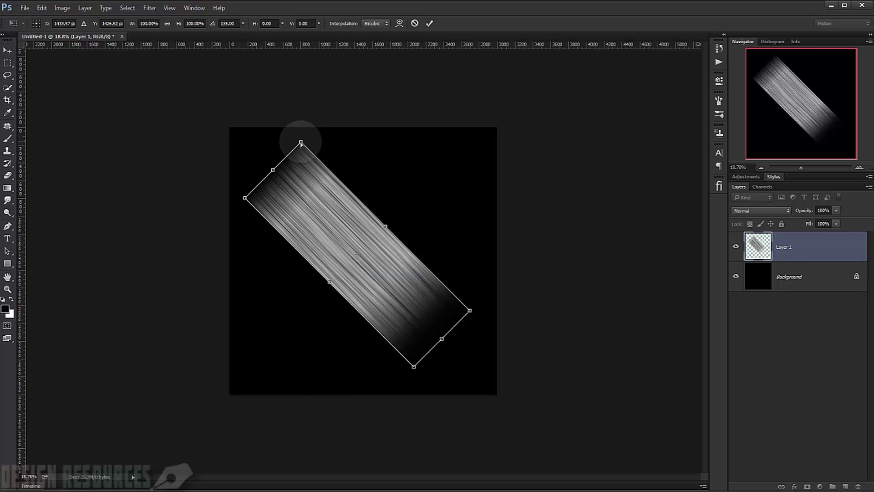
{"action": "key", "text": "ctrl+plus"}
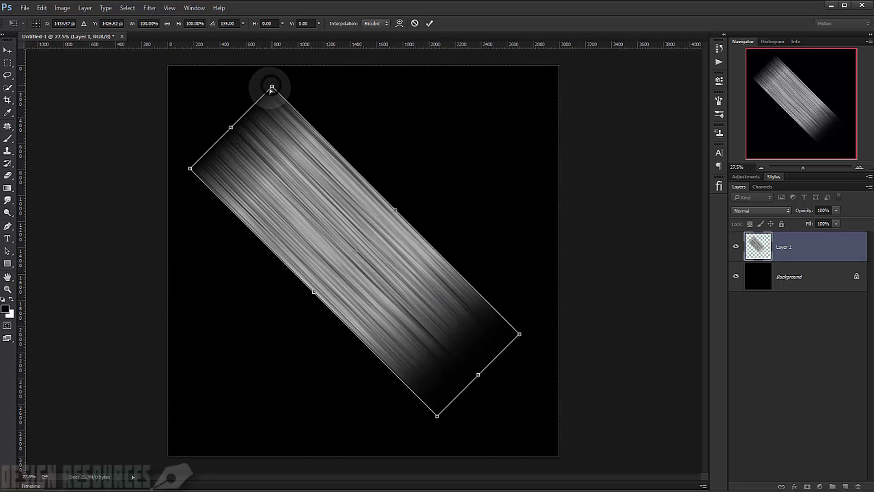
{"action": "left_click_drag", "start_coordinate": [272, 87], "coordinate": [232, 128]}
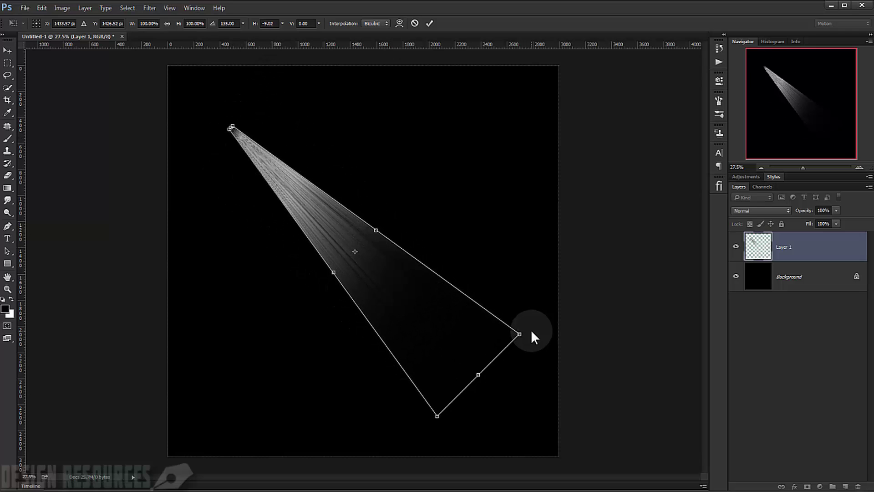
Distort the beam by pulling its right and bottom corners outward, then commit
{"action": "right_click", "coordinate": [401, 288]}
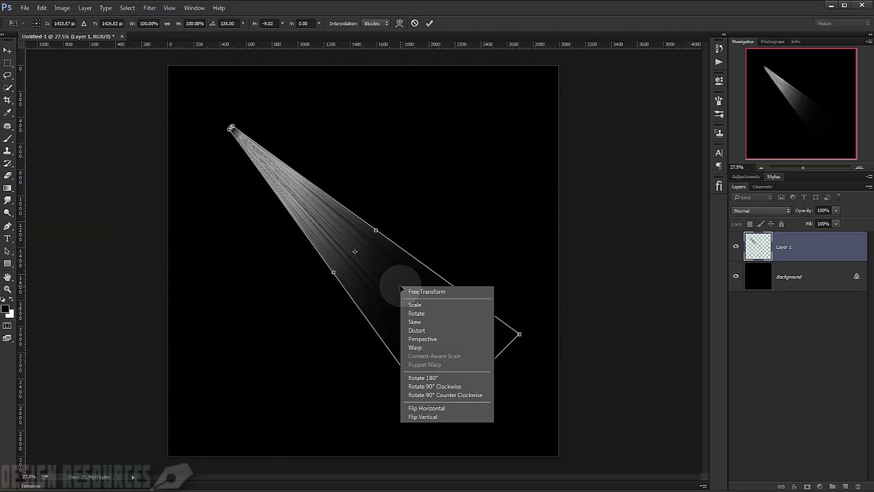
{"action": "left_click", "coordinate": [433, 329]}
{"action": "left_click_drag", "start_coordinate": [520, 335], "coordinate": [549, 290]}
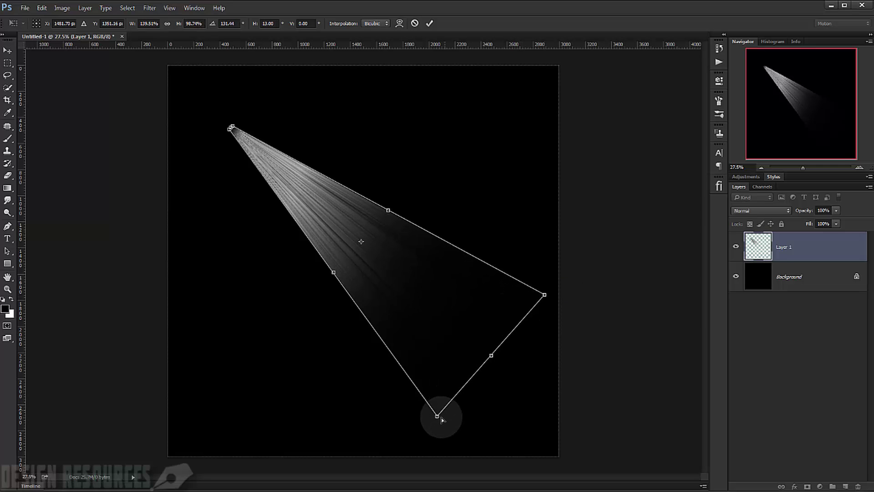
{"action": "left_click_drag", "start_coordinate": [439, 422], "coordinate": [409, 439]}
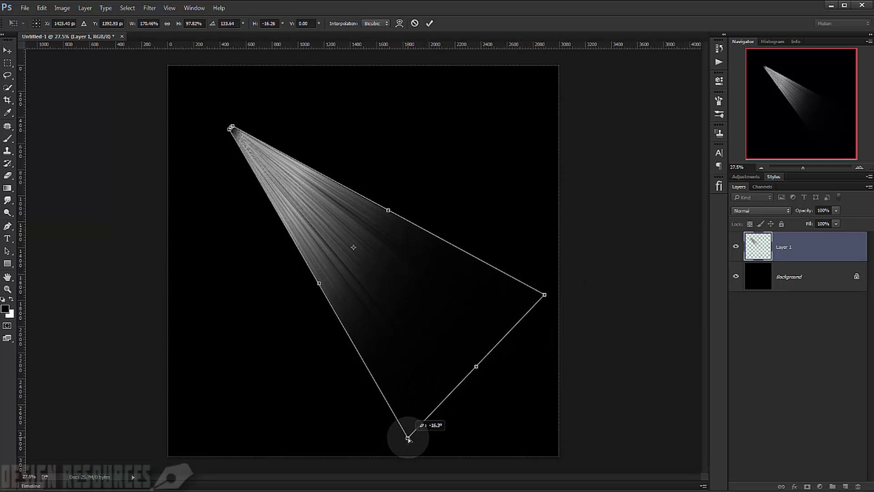
{"action": "mouse_move", "coordinate": [544, 295]}
{"action": "left_mouse_down"}
{"action": "mouse_move", "coordinate": [551, 285]}
{"action": "mouse_move", "coordinate": [558, 293]}
{"action": "left_mouse_up"}
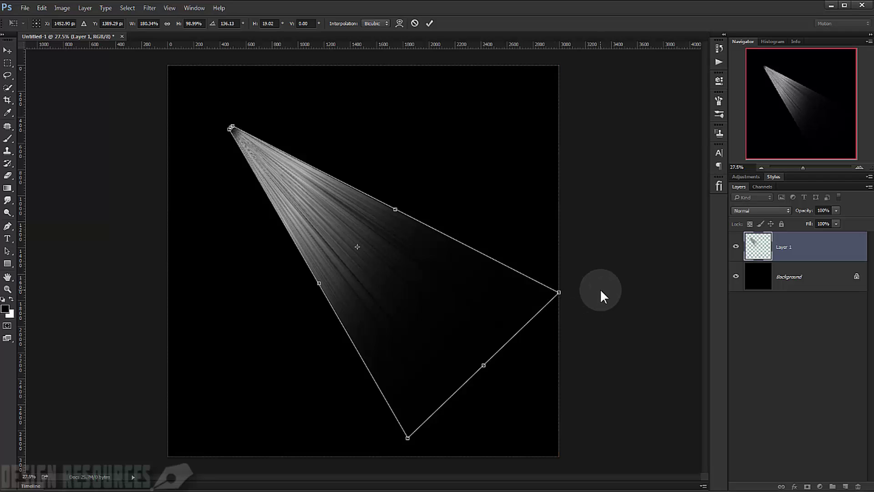
{"action": "key", "text": "Return"}
Try shifting the beam up-left with the Move tool, then undo it
{"action": "scroll", "coordinate": [390, 262], "scroll_direction": "up", "scroll_amount": 1}
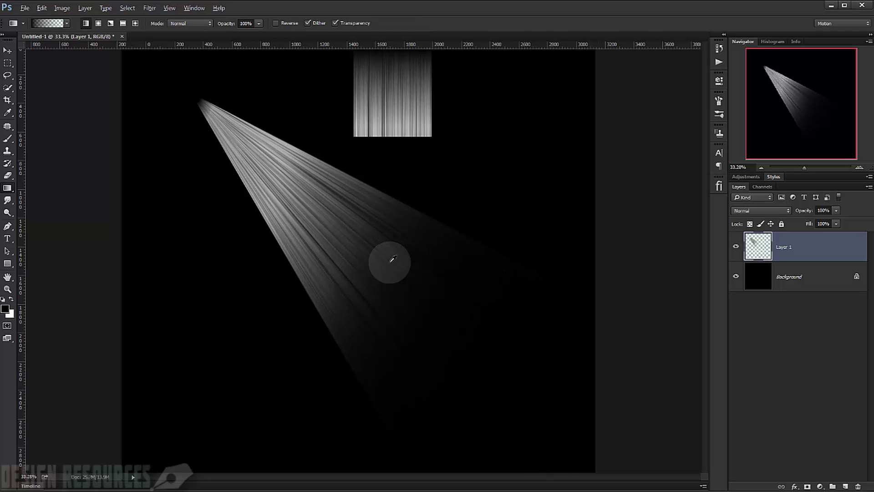
{"action": "scroll", "coordinate": [391, 261], "scroll_direction": "down", "scroll_amount": 1}
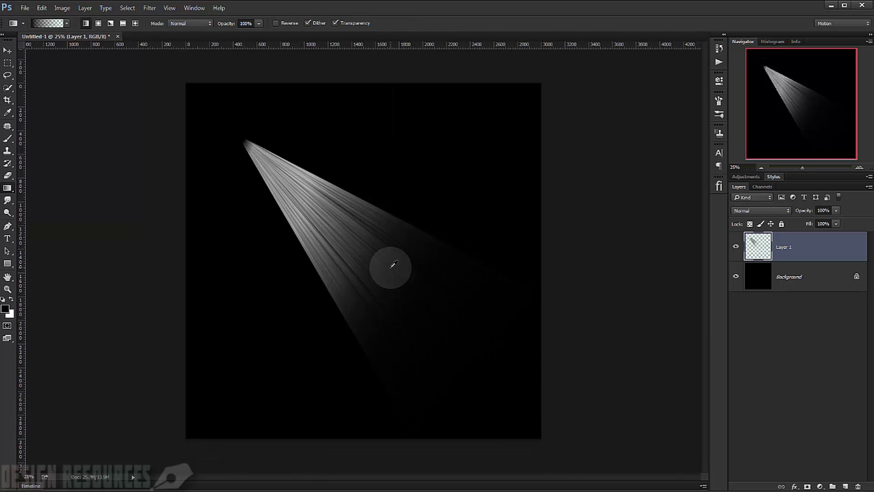
{"action": "left_click", "coordinate": [7, 50]}
{"action": "left_click_drag", "start_coordinate": [327, 209], "coordinate": [273, 157]}
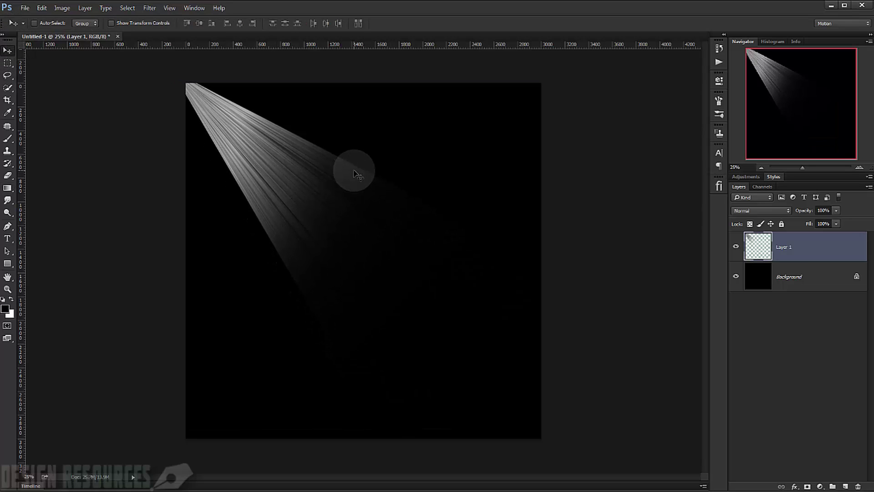
{"action": "key", "text": "ctrl+z"}
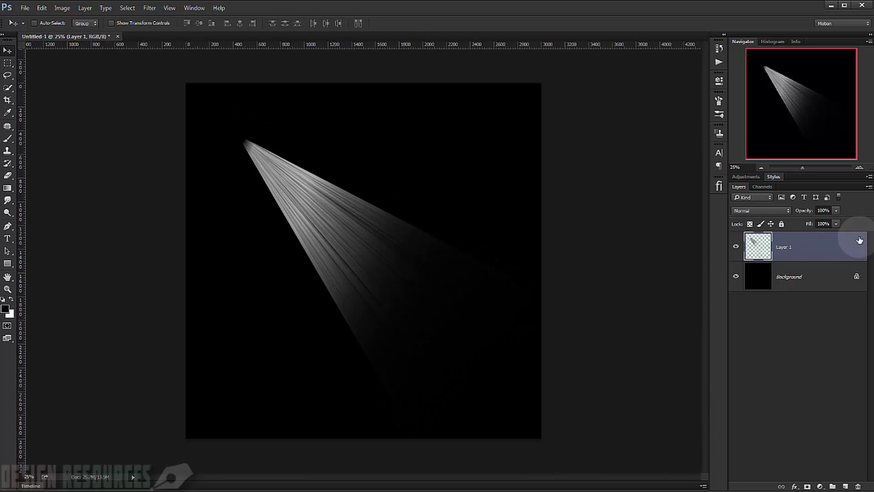
Convert Layer 1 to a smart object and define its contents as brush 'Light 3'
{"action": "right_click", "coordinate": [830, 248]}
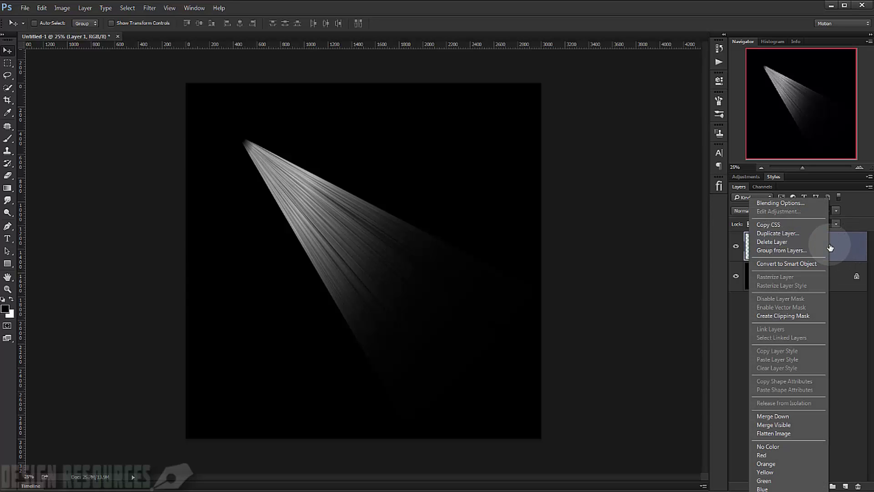
{"action": "left_click", "coordinate": [796, 265]}
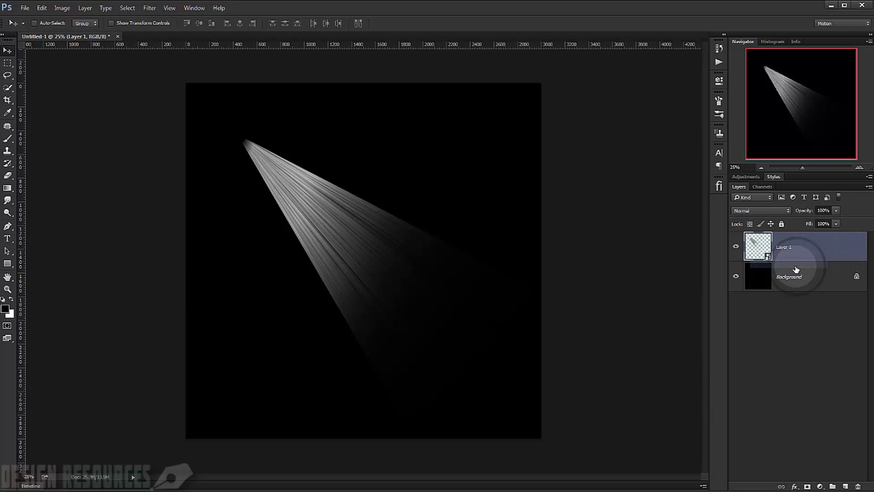
{"action": "double_click", "coordinate": [758, 242]}
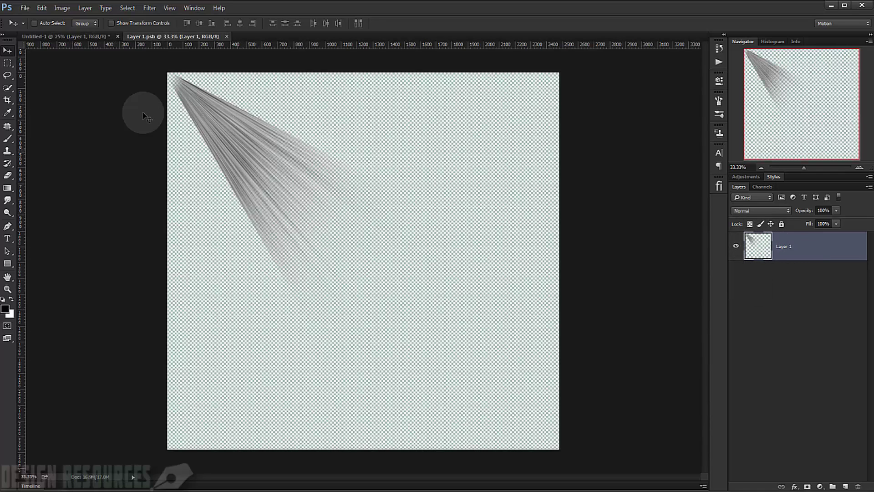
{"action": "left_click", "coordinate": [42, 8]}
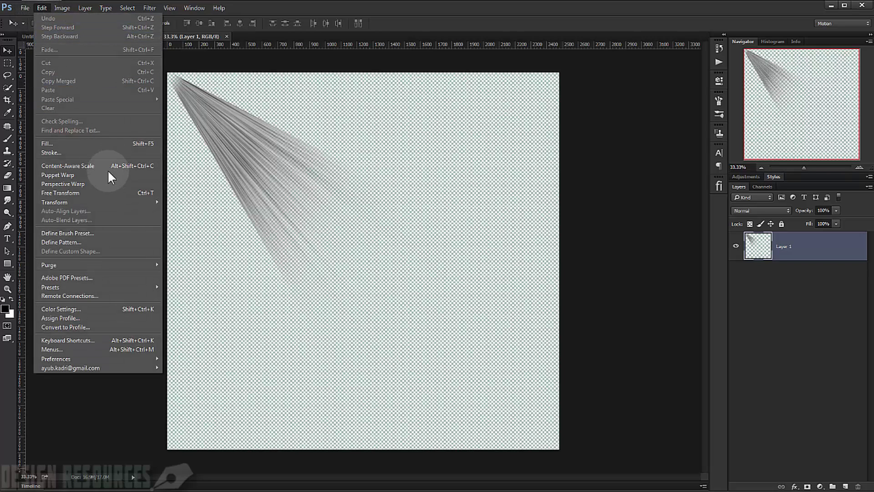
{"action": "left_click", "coordinate": [85, 233]}
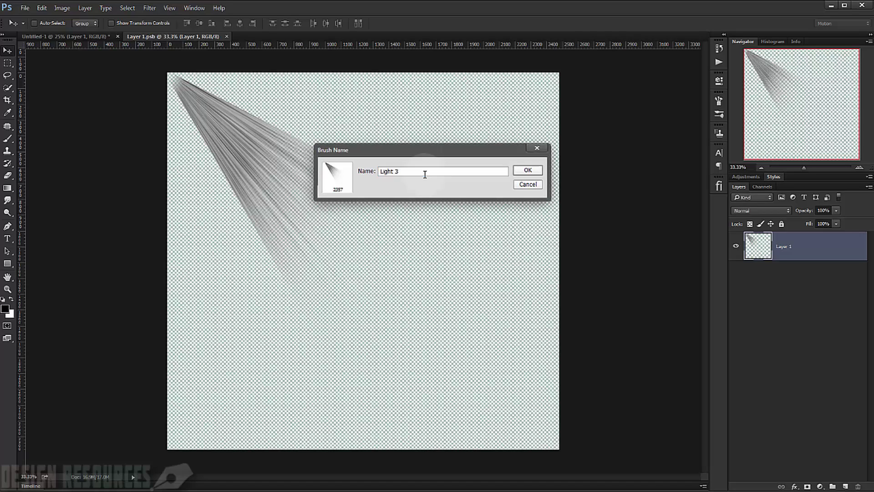
{"action": "key", "text": "Return"}
In Untitled-1, add a new empty Layer 2 and hide the original beam Layer 1
{"action": "left_click", "coordinate": [83, 37]}
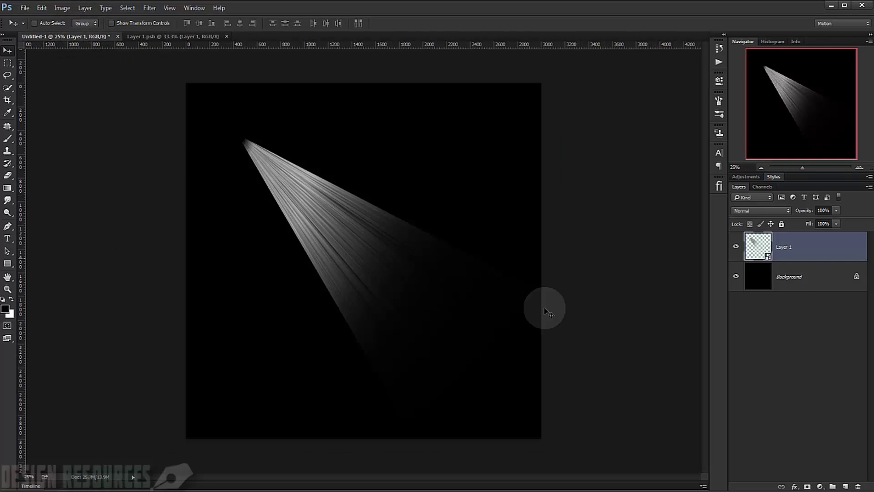
{"action": "left_click", "coordinate": [846, 486]}
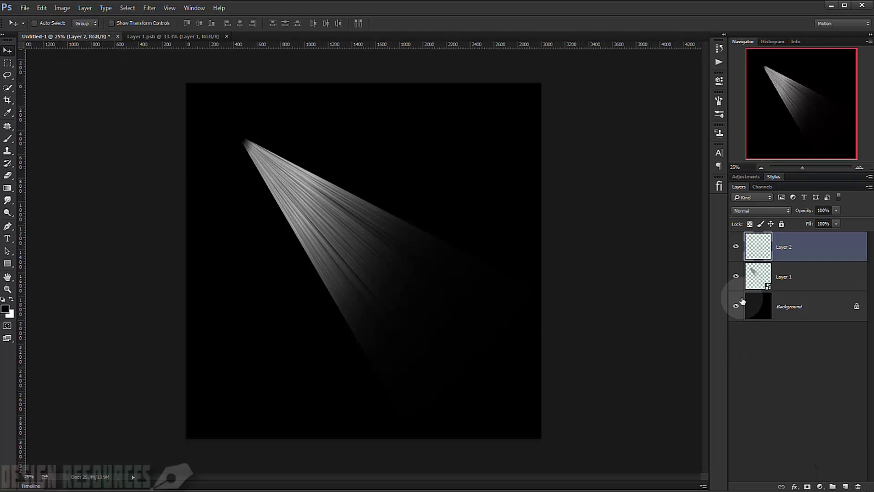
{"action": "left_click", "coordinate": [736, 277]}
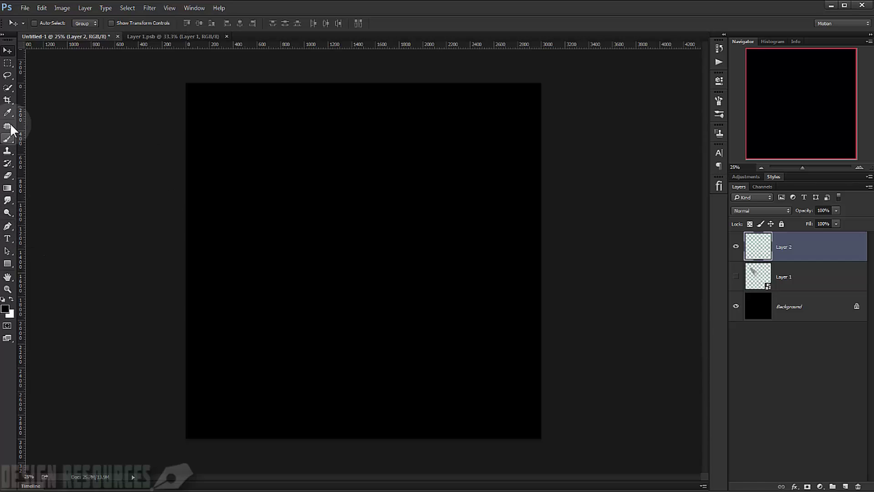
Paint with the custom 2357 px beam brush in white
{"action": "left_click", "coordinate": [7, 139]}
{"action": "right_click", "coordinate": [375, 199]}
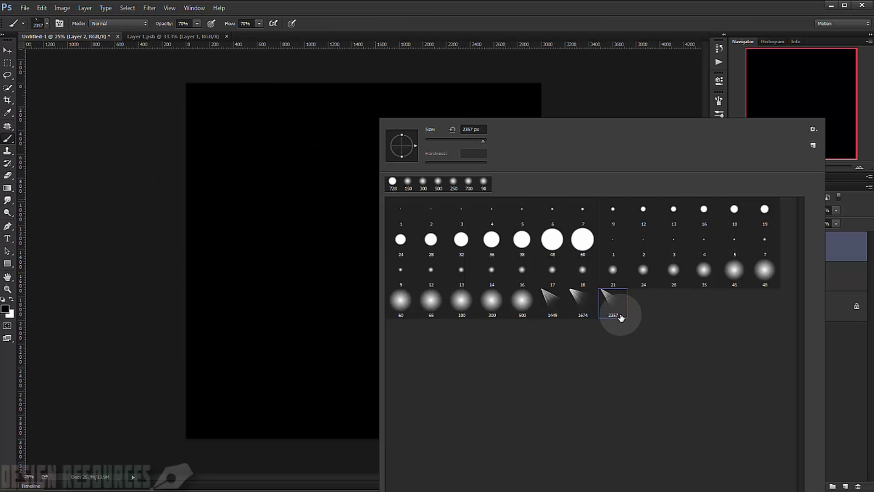
{"action": "left_click", "coordinate": [554, 22]}
{"action": "scroll", "coordinate": [383, 180], "scroll_direction": "down", "scroll_amount": 1}
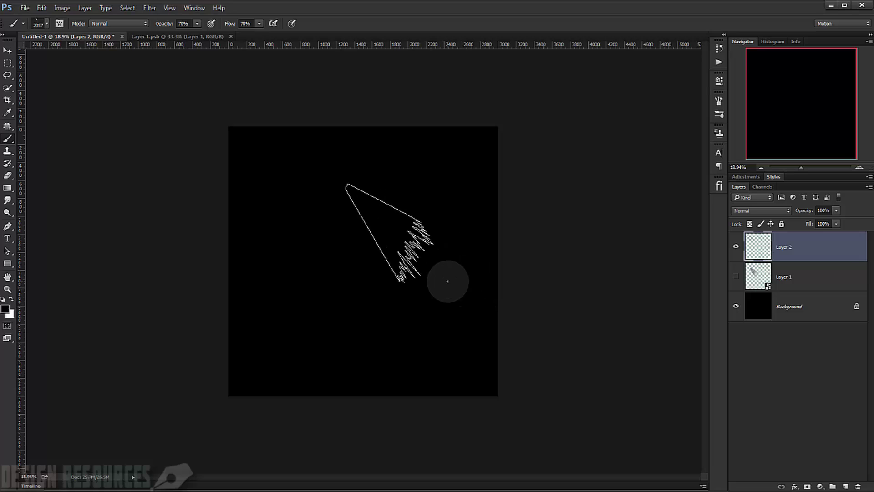
{"action": "key", "text": "x"}
Test-stamp the beam near the top-left at 2357 px and about 3300 px, undoing both
{"action": "left_click", "coordinate": [331, 224]}
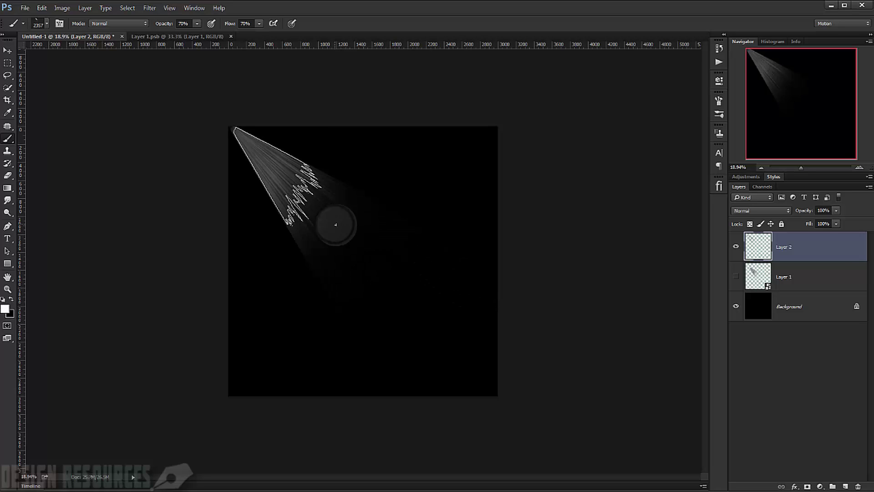
{"action": "key", "text": "ctrl+z"}
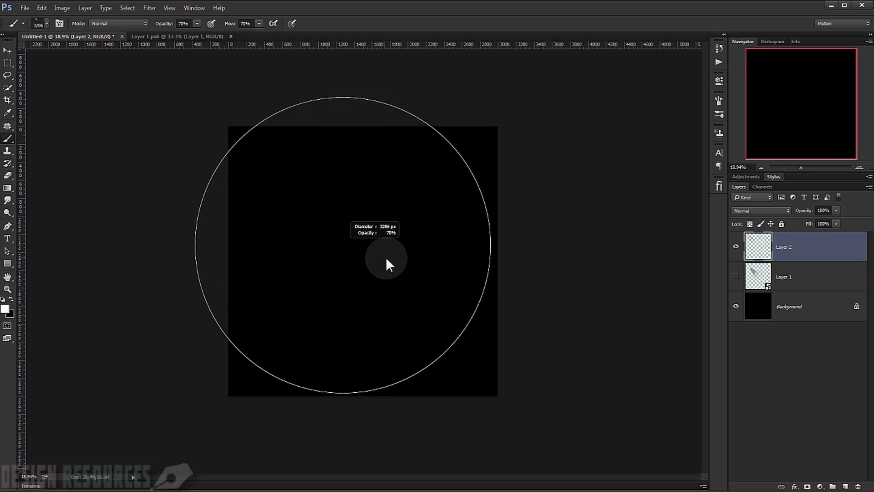
{"action": "right_click", "coordinate": [331, 239]}
{"action": "key", "text": "Return"}
{"action": "left_click", "coordinate": [357, 254]}
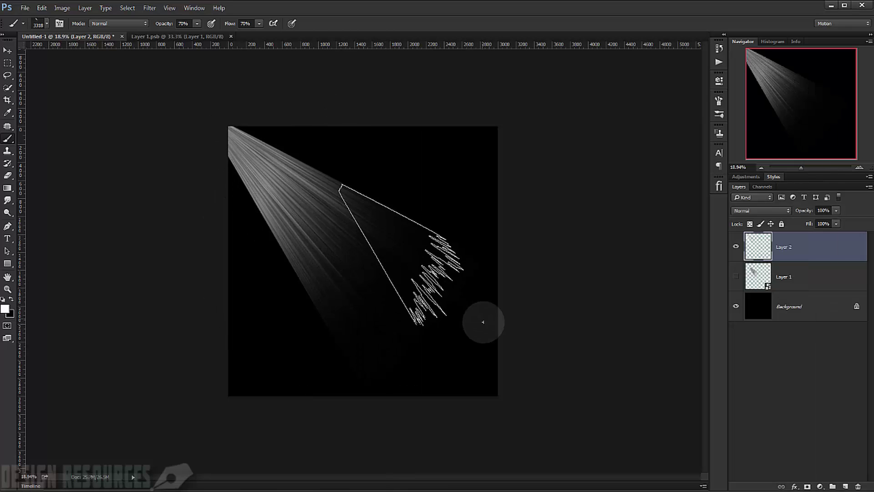
{"action": "key", "text": "ctrl+z"}
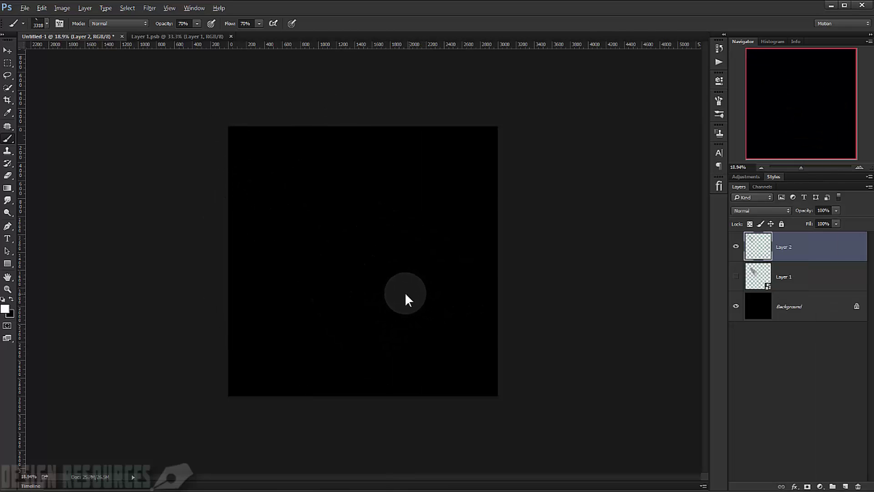
Stamp the beam from the top-left corner at about 2032 px, undoing the extra stamp
{"action": "right_click", "coordinate": [408, 293], "text": "alt"}
{"action": "left_click", "coordinate": [346, 240]}
{"action": "scroll", "coordinate": [482, 346], "scroll_direction": "down", "scroll_amount": 2}
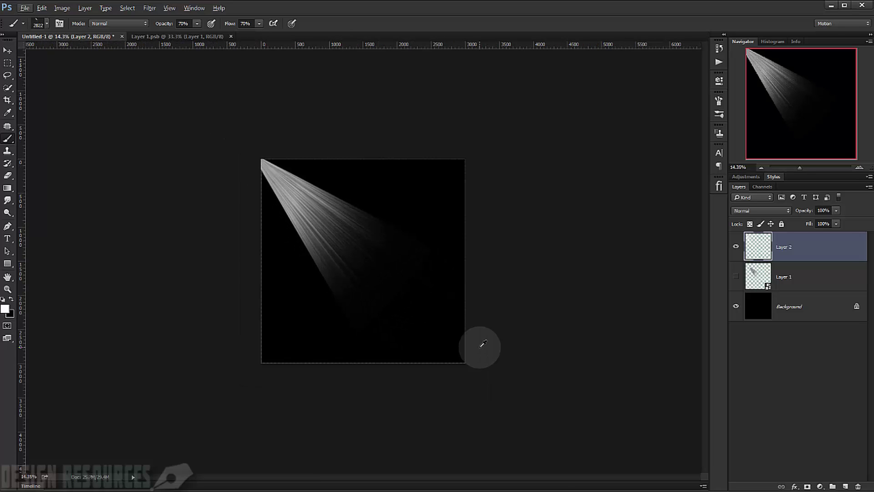
{"action": "key", "text": "ctrl+z"}
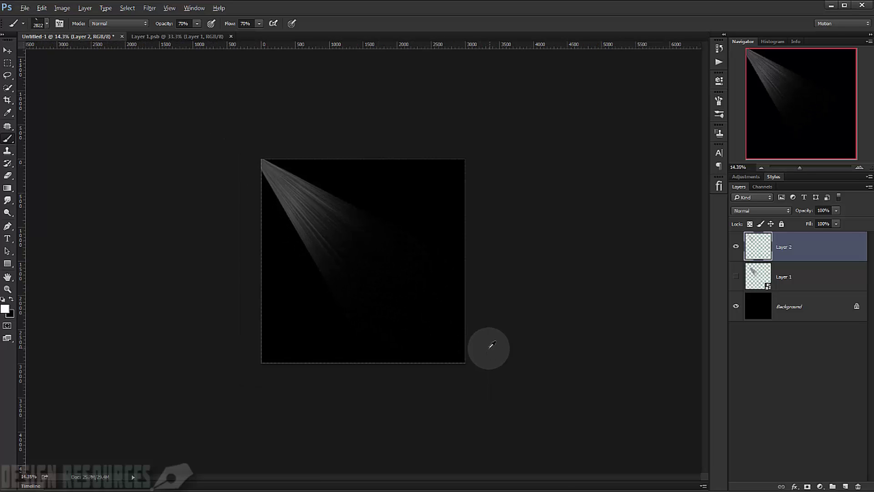
{"action": "scroll", "coordinate": [486, 348], "scroll_direction": "down", "scroll_amount": 1}
{"action": "scroll", "coordinate": [486, 348], "scroll_direction": "up", "scroll_amount": 3}
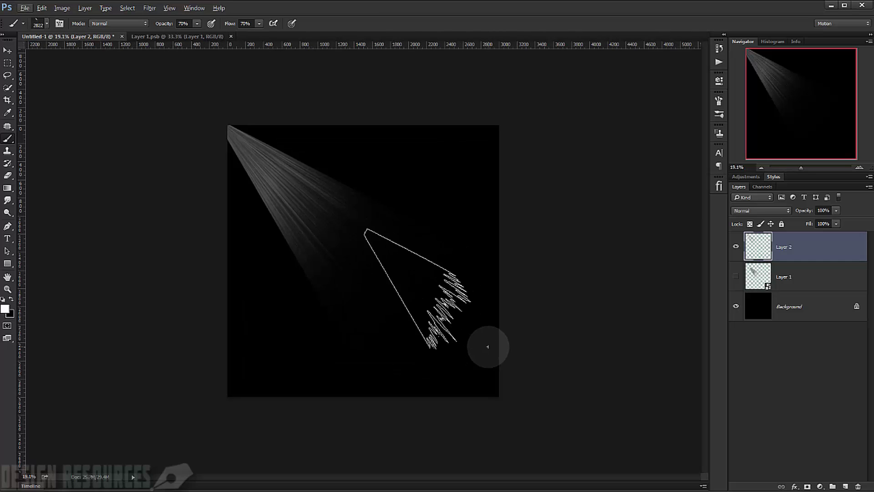
{"action": "scroll", "coordinate": [488, 346], "scroll_direction": "up", "scroll_amount": 3}
{"action": "scroll", "coordinate": [488, 348], "scroll_direction": "down", "scroll_amount": 1}
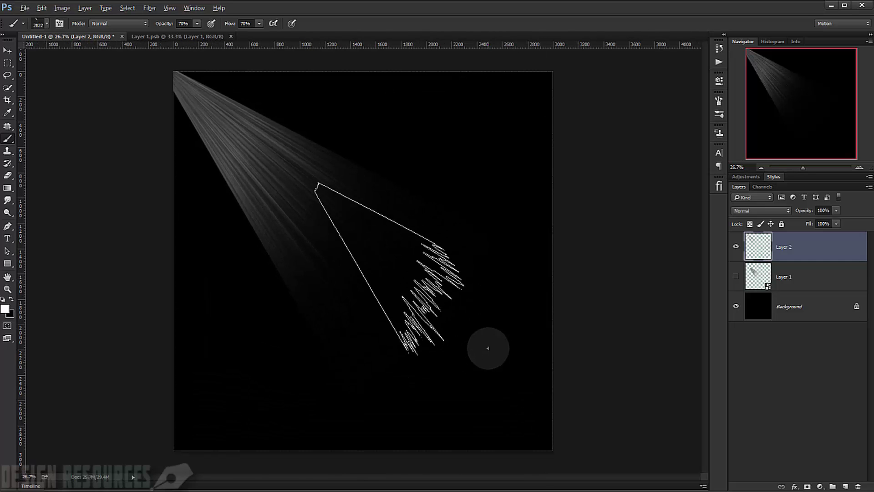